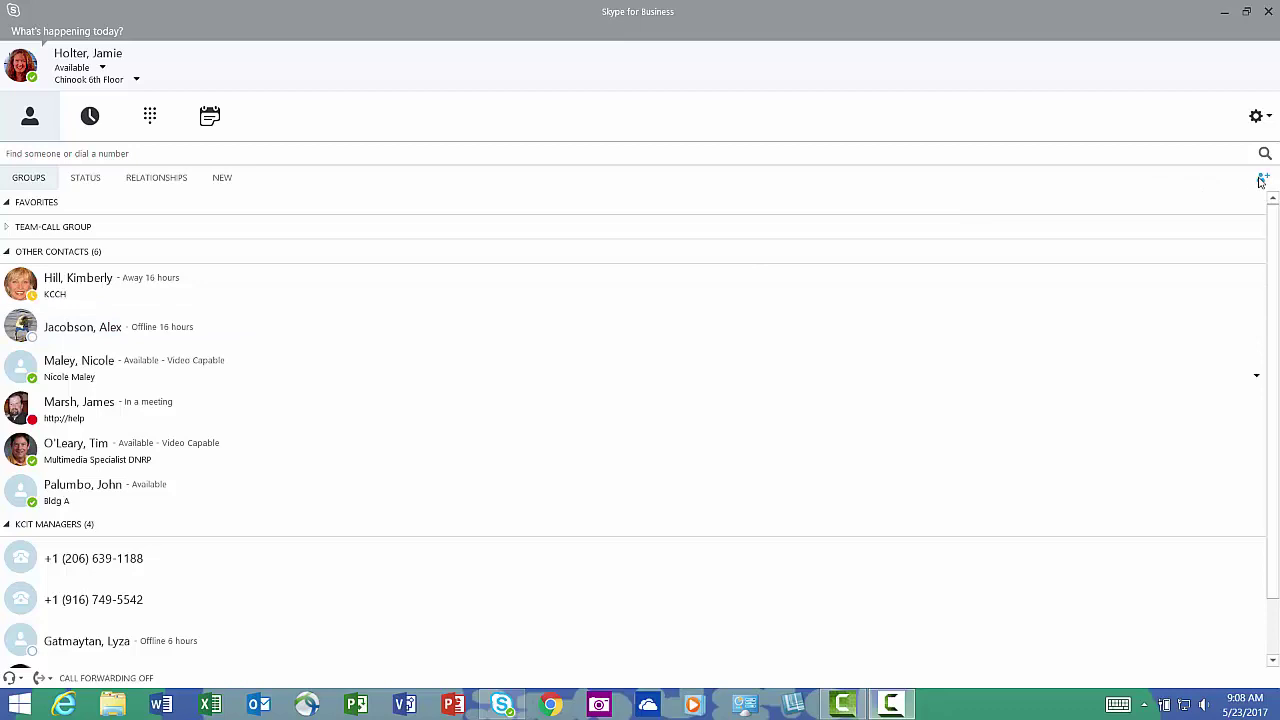
# Create a new contact group and erase its default 'New Group' name to rename it Transportation.
pyautogui.click(1262, 179)
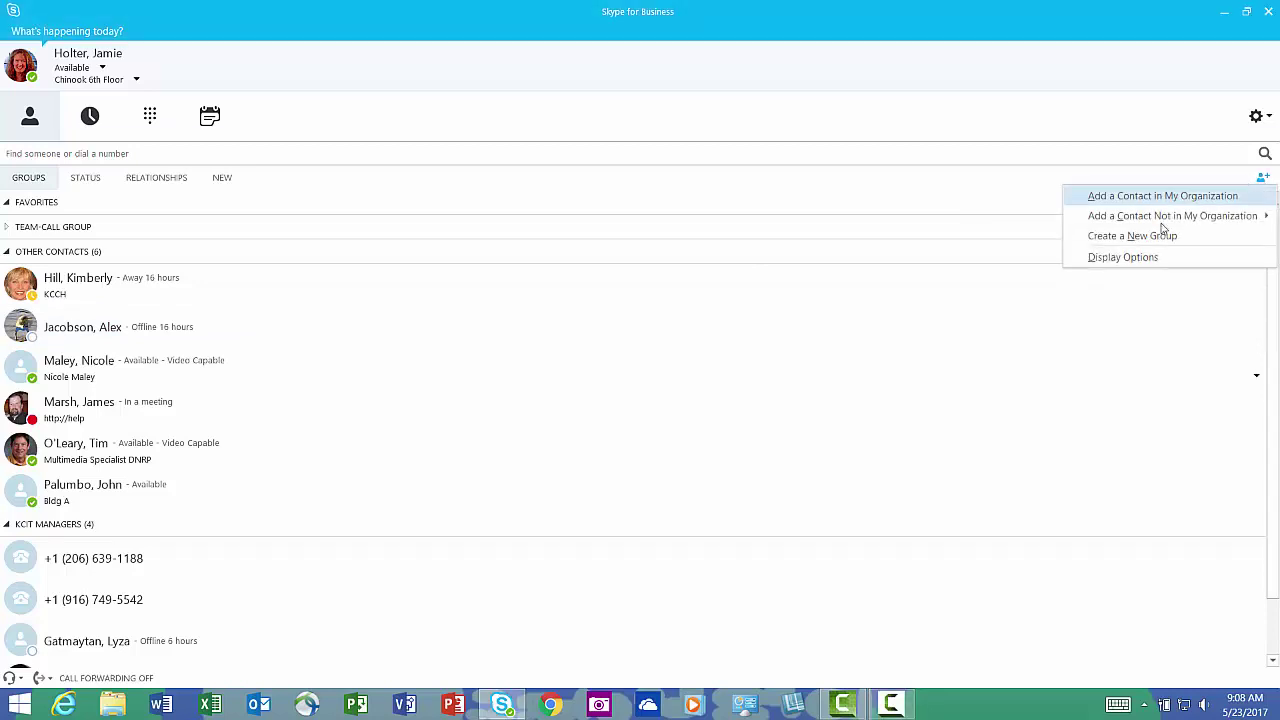
pyautogui.click(1130, 240)
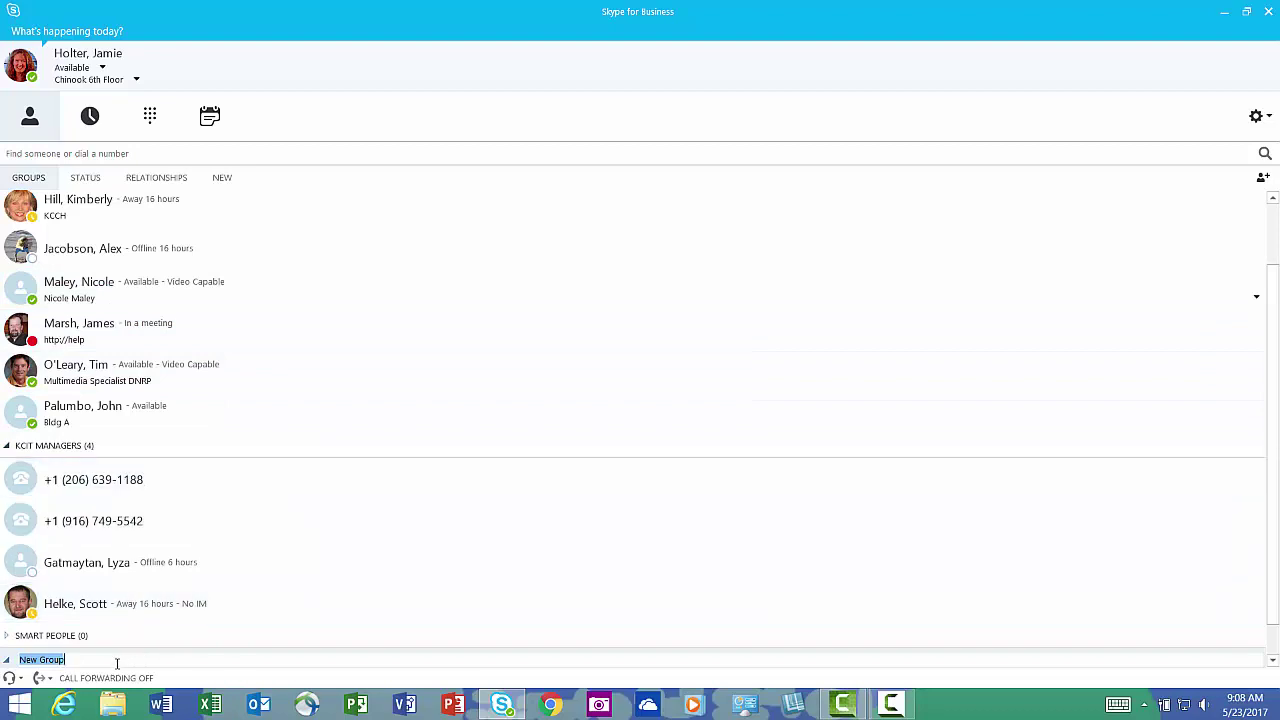
pyautogui.click(117, 663)
pyautogui.press('BackSpace')
pyautogui.press('BackSpace')
pyautogui.press('BackSpace')
pyautogui.press('BackSpace')
pyautogui.press('BackSpace')
pyautogui.press('BackSpace')
pyautogui.press('BackSpace')
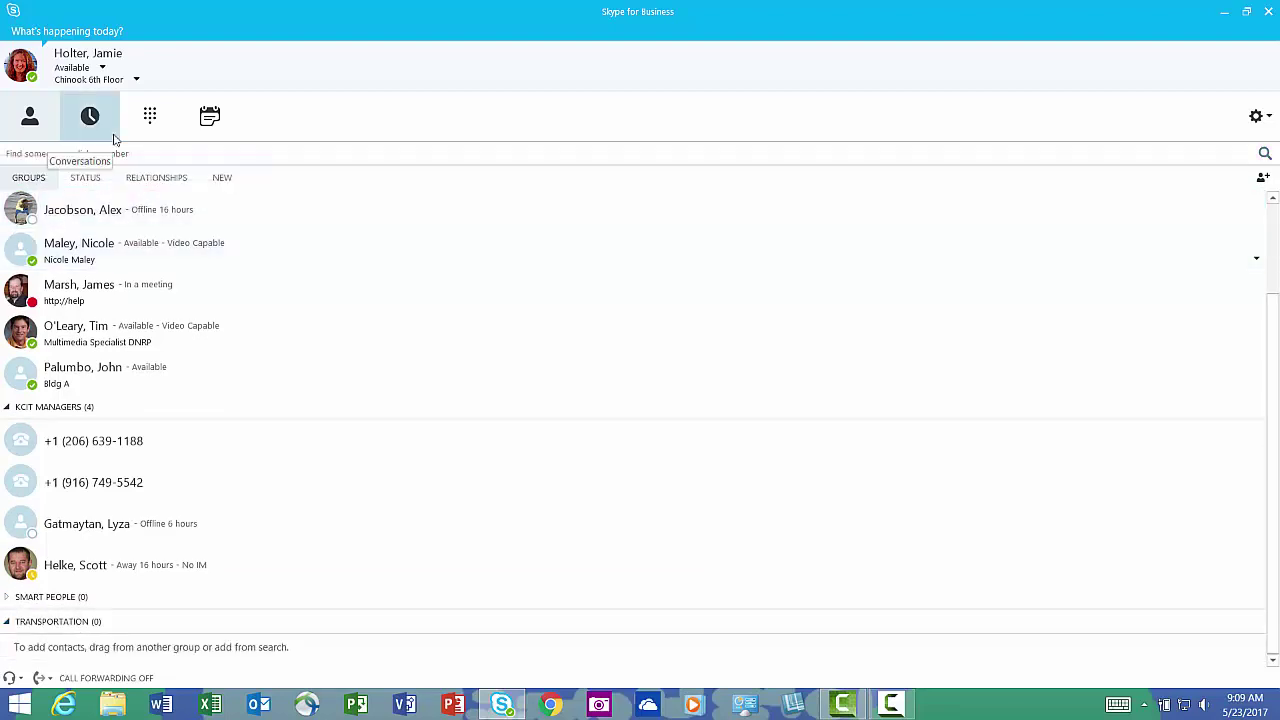
# Search for 'Tobin' and add the Rideshare Coordinator contact to the Transportation group.
pyautogui.click(112, 150)
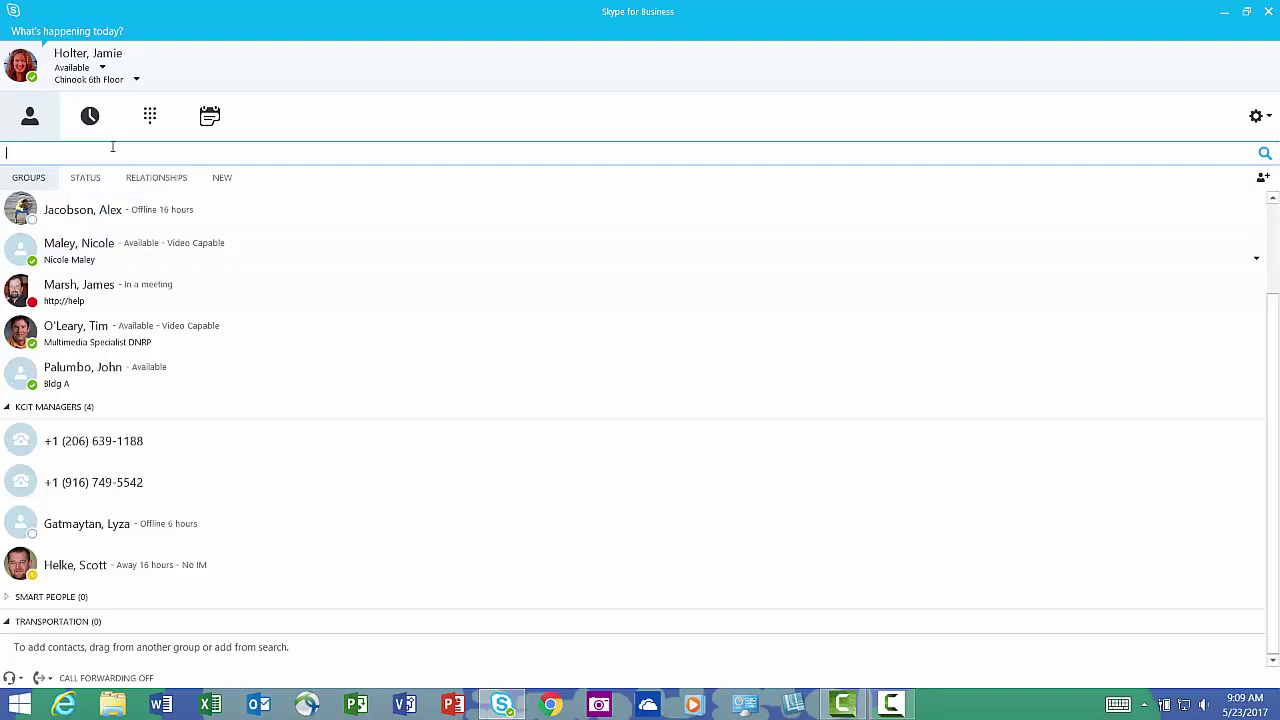
pyautogui.write('Tobin')
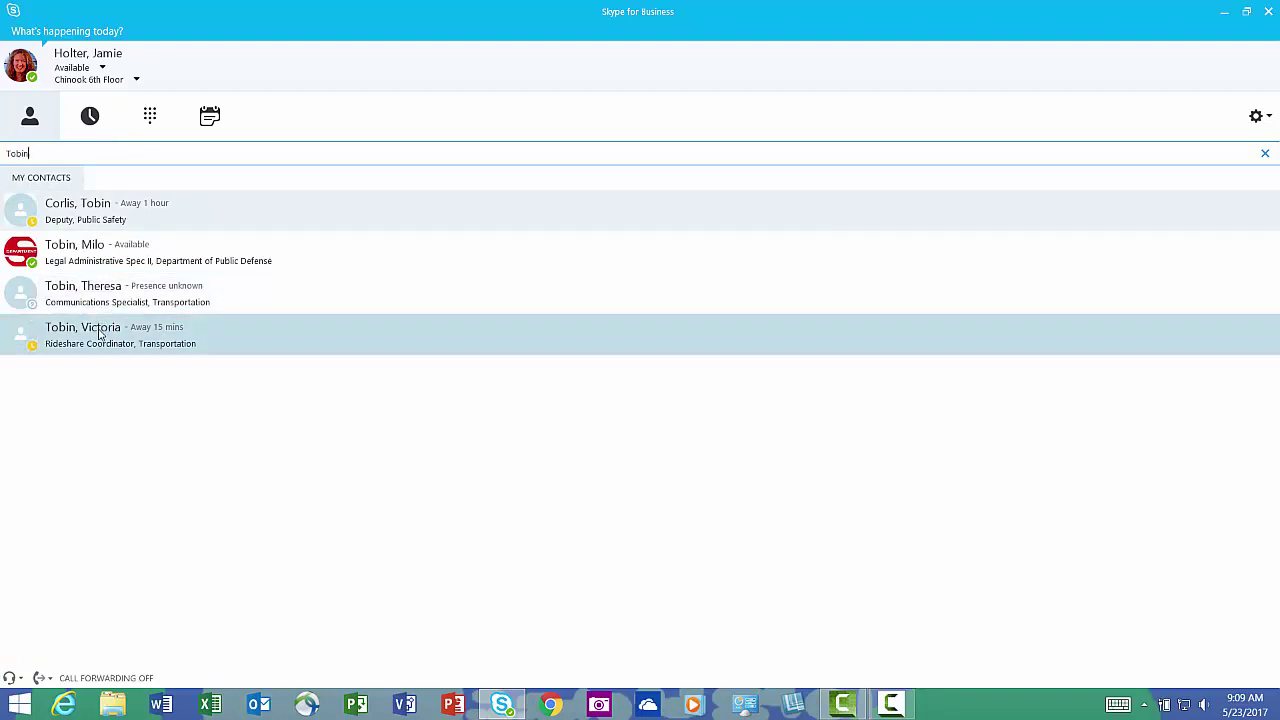
pyautogui.rightClick(99, 334)
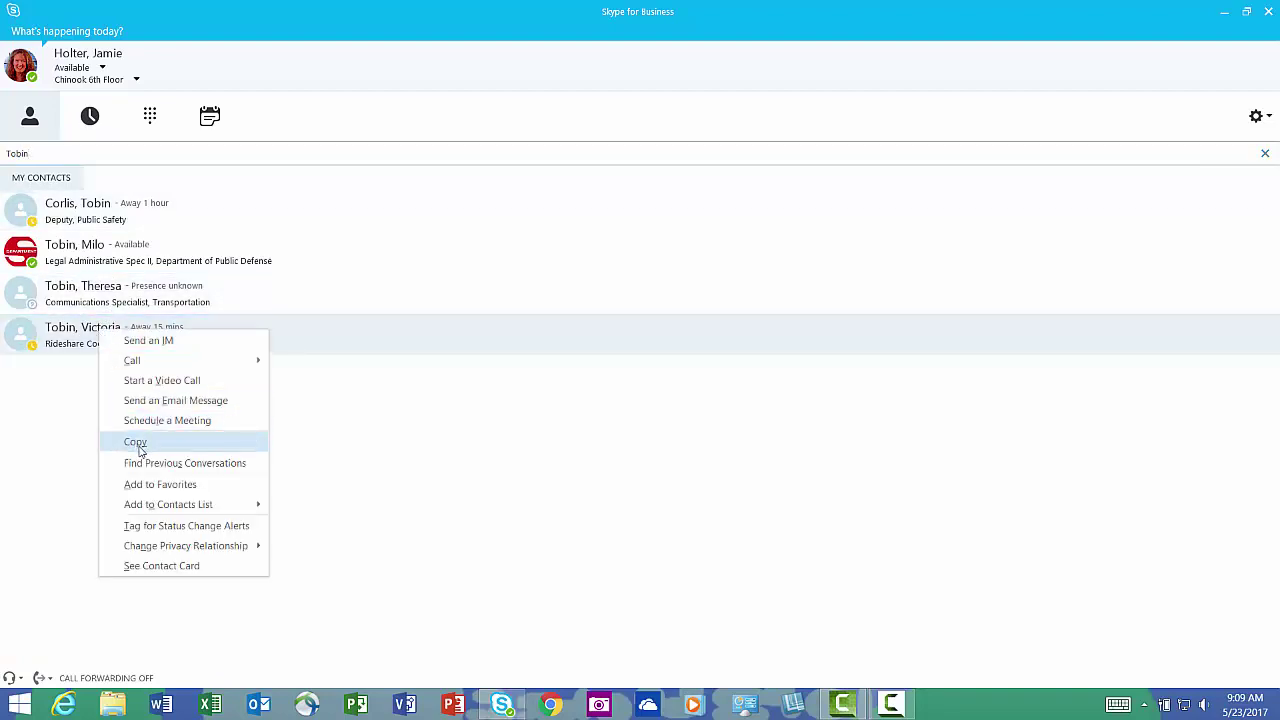
pyautogui.moveTo(166, 510)
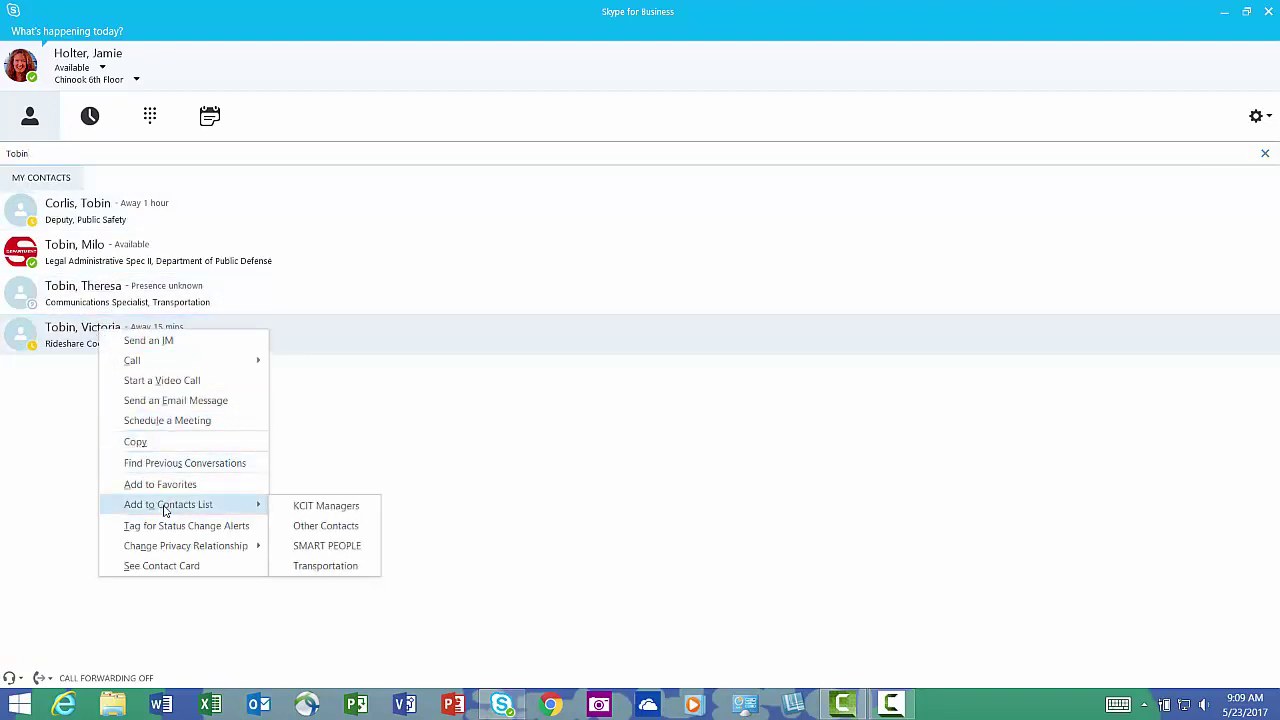
pyautogui.click(331, 571)
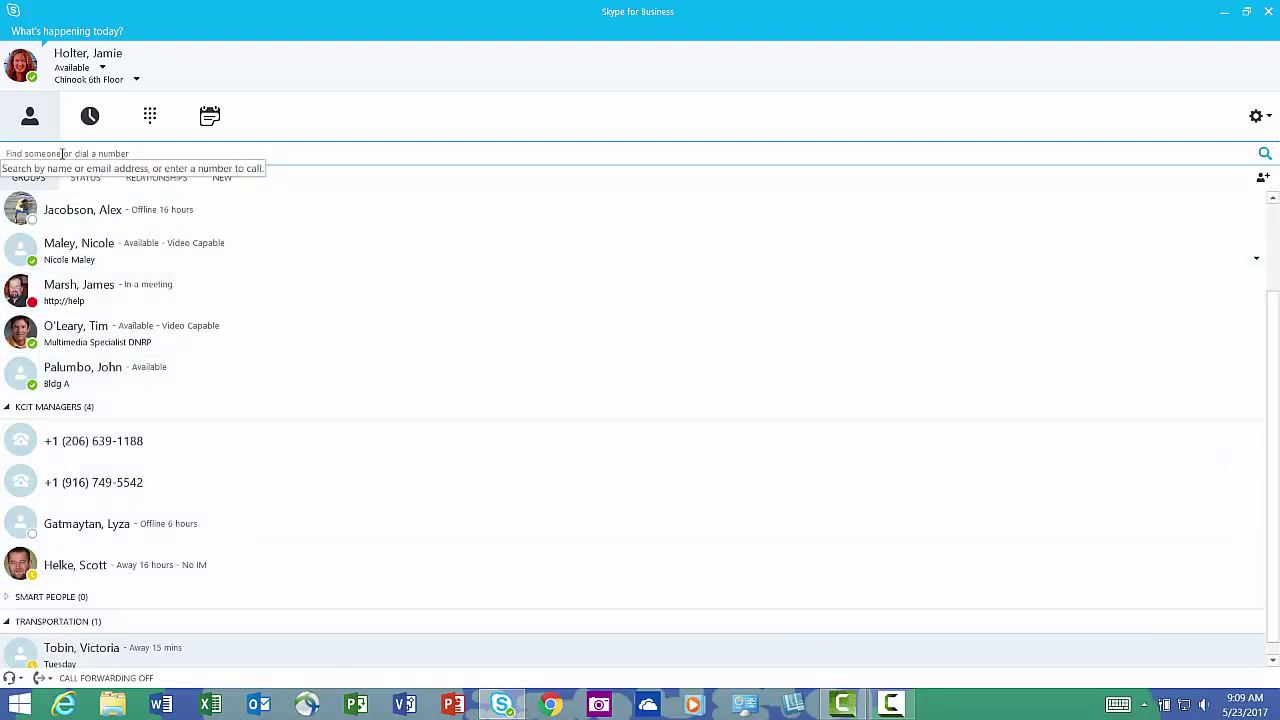
# Search 'Be', add the IT Service Delivery Manager to Transportation, and clear the search.
pyautogui.write('Berman')
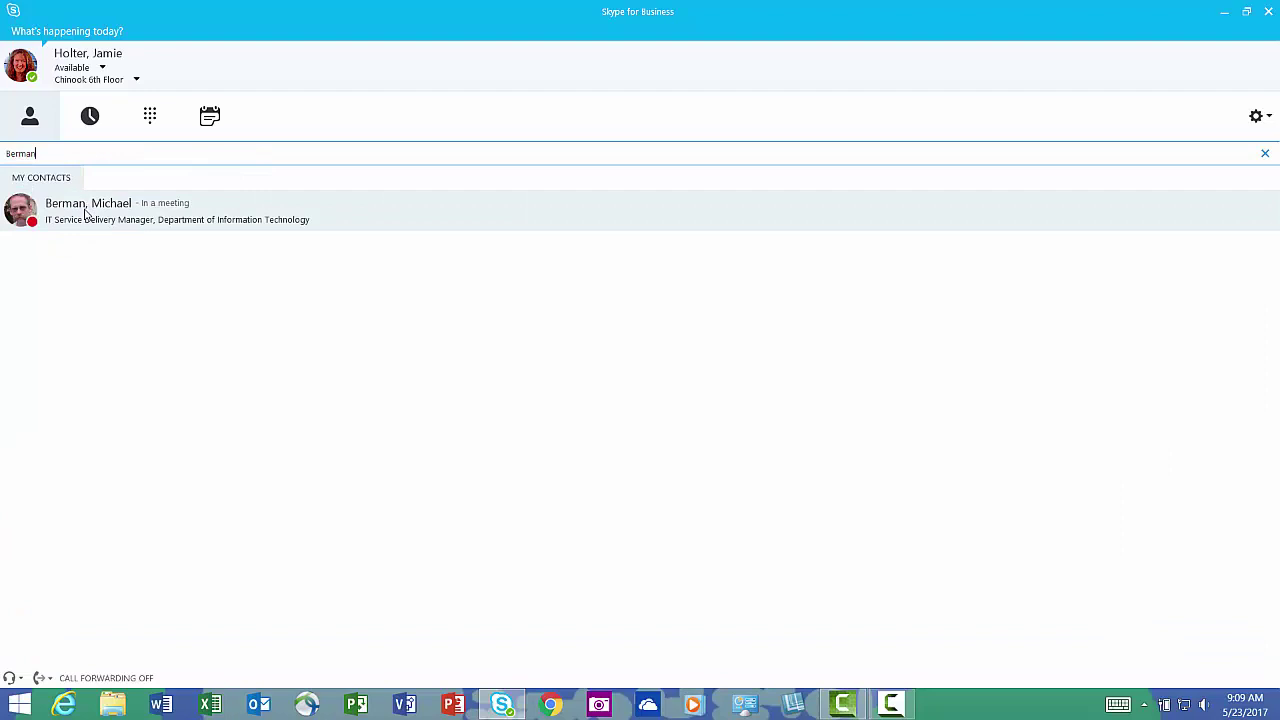
pyautogui.rightClick(85, 210)
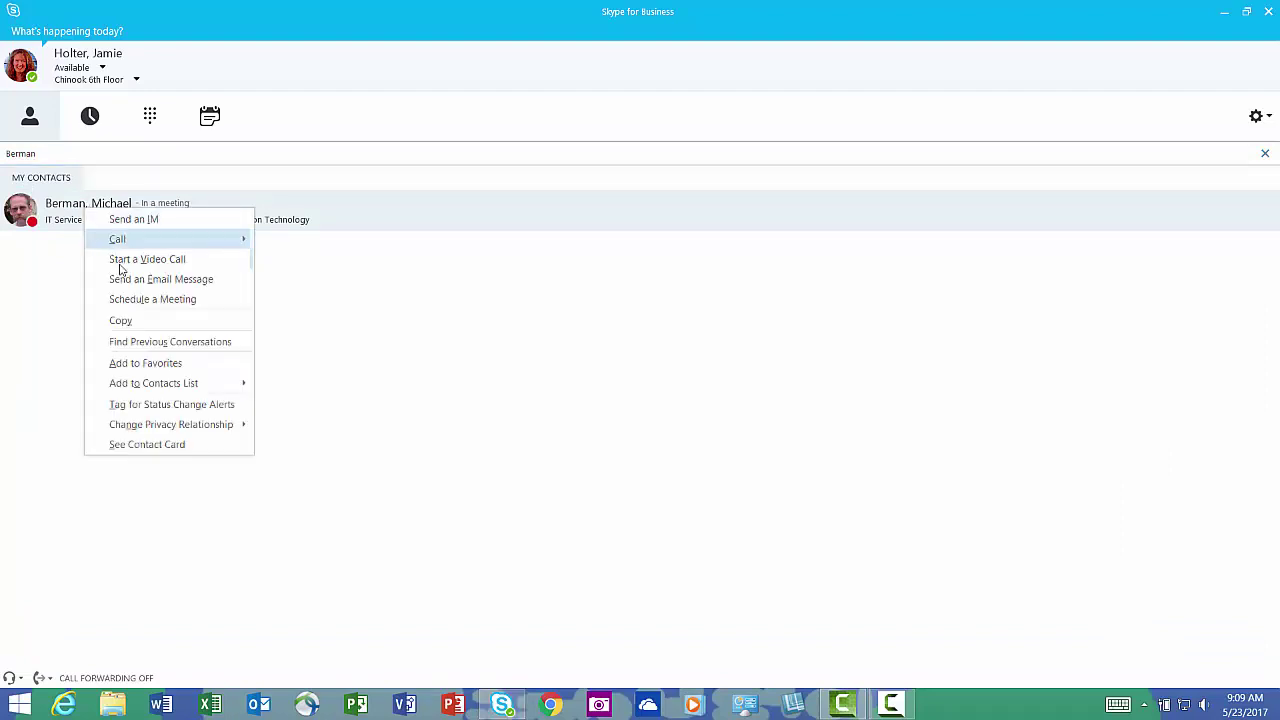
pyautogui.moveTo(160, 385)
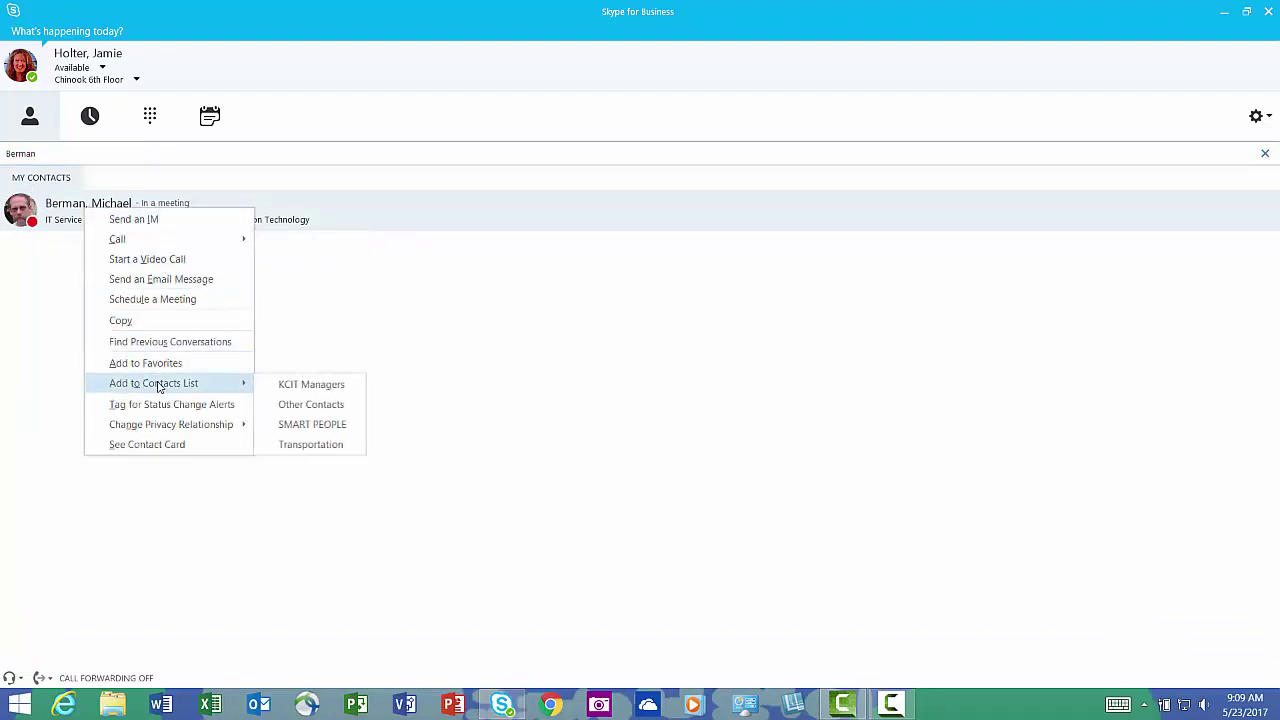
pyautogui.click(294, 449)
pyautogui.press('Escape')
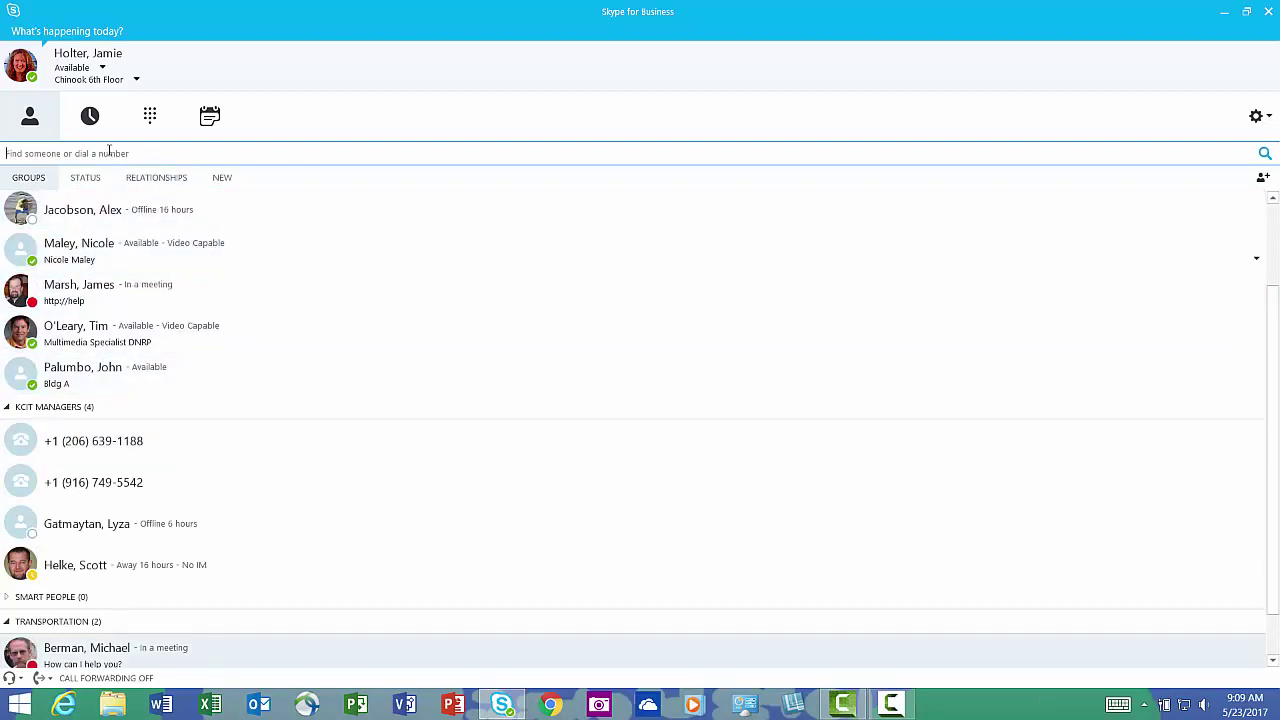
pyautogui.click(109, 150)
# Add an outside contact by IM address to Transportation, keeping the External Contacts privacy relationship.
pyautogui.click(1263, 180)
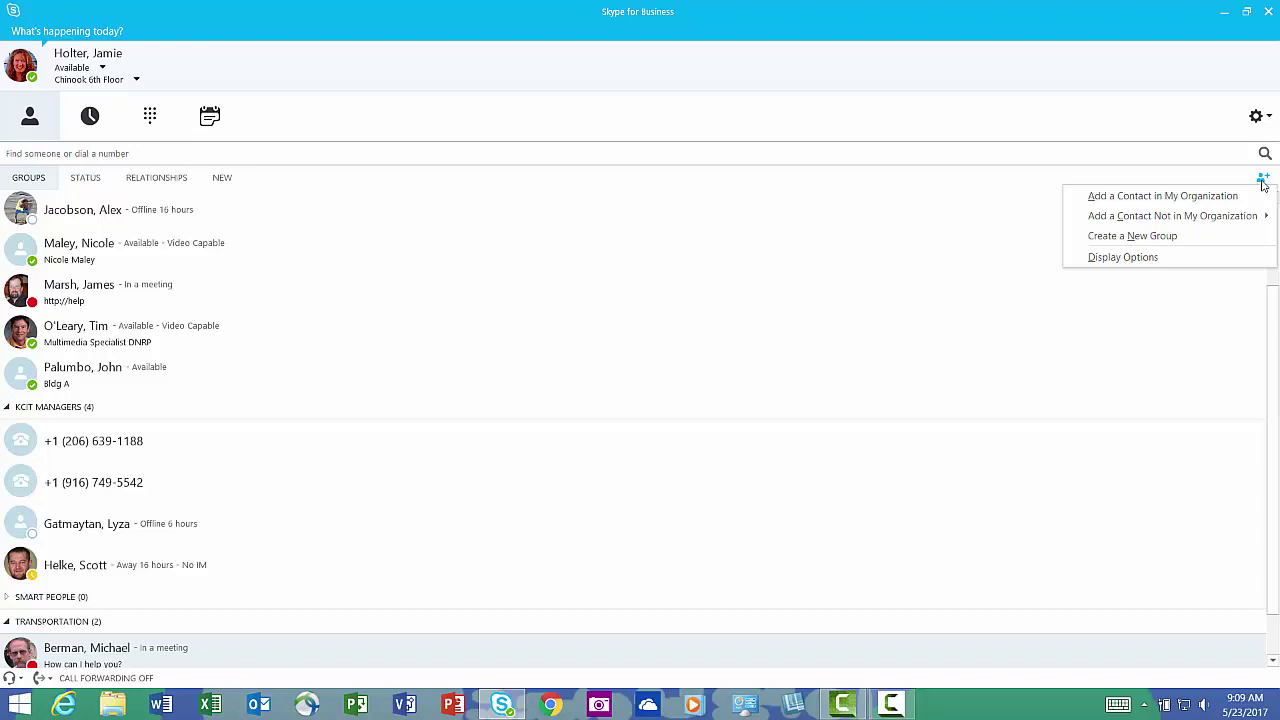
pyautogui.moveTo(1195, 219)
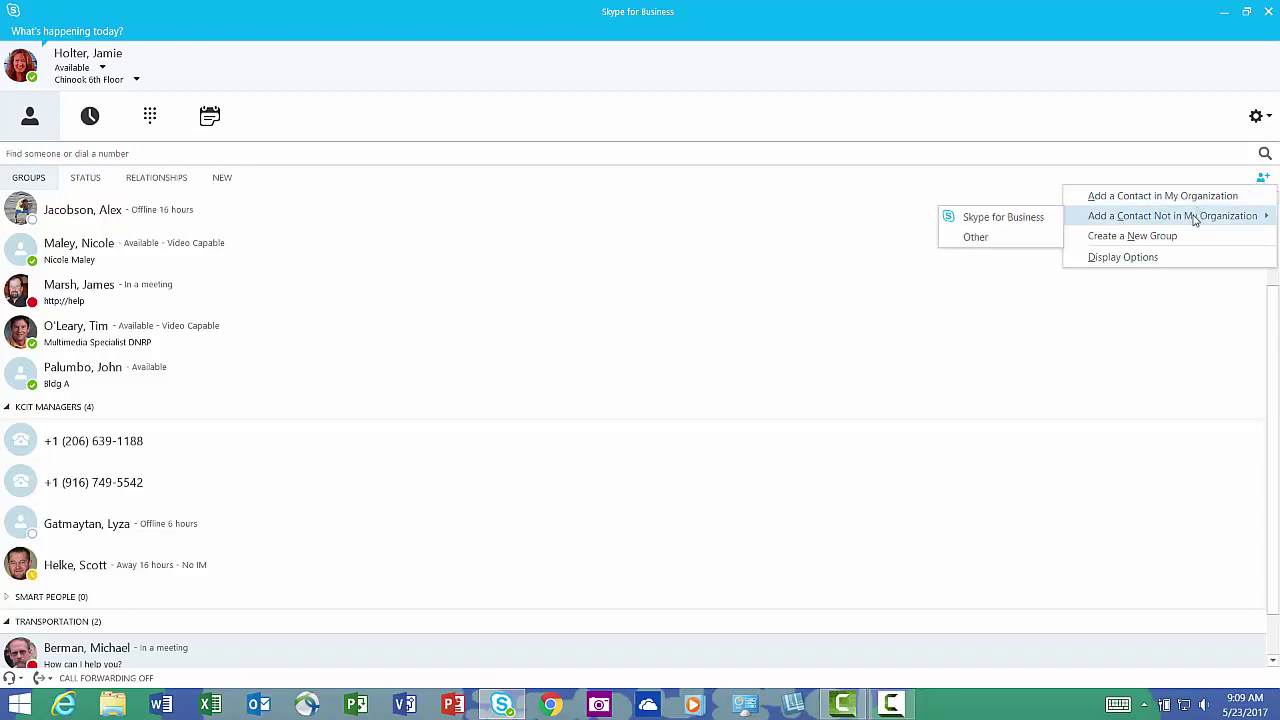
pyautogui.click(976, 238)
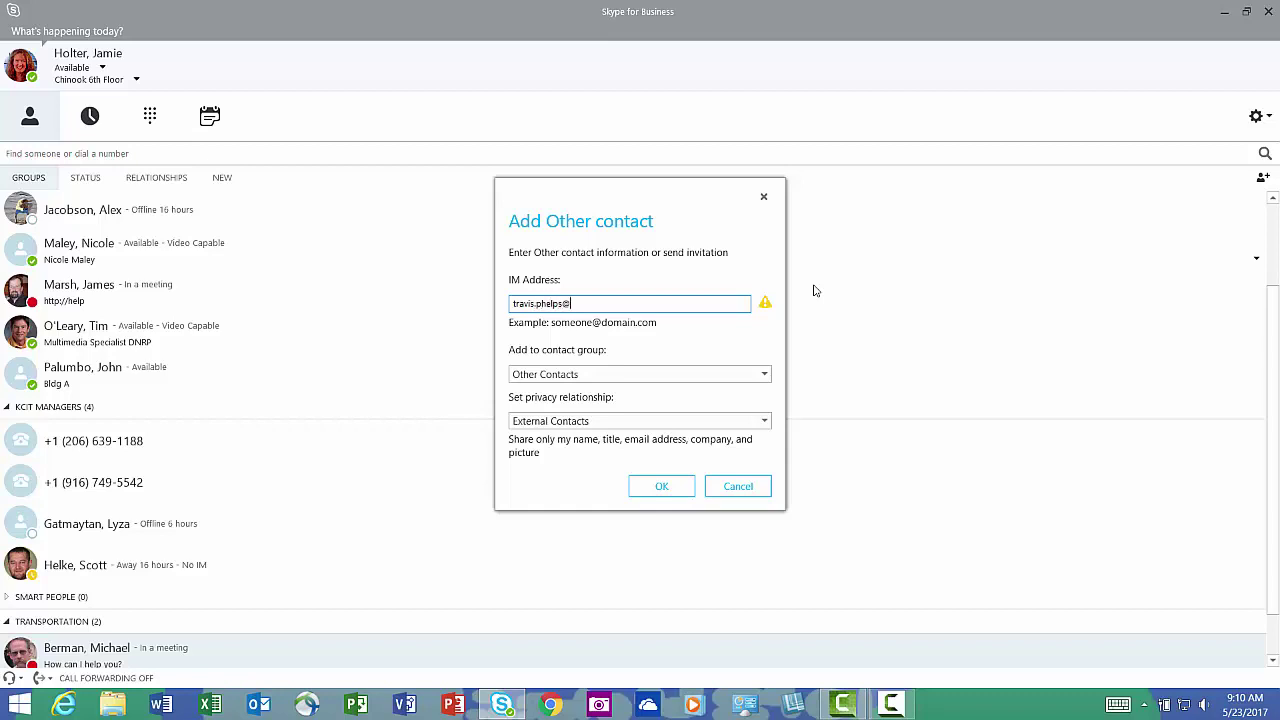
pyautogui.click(765, 422)
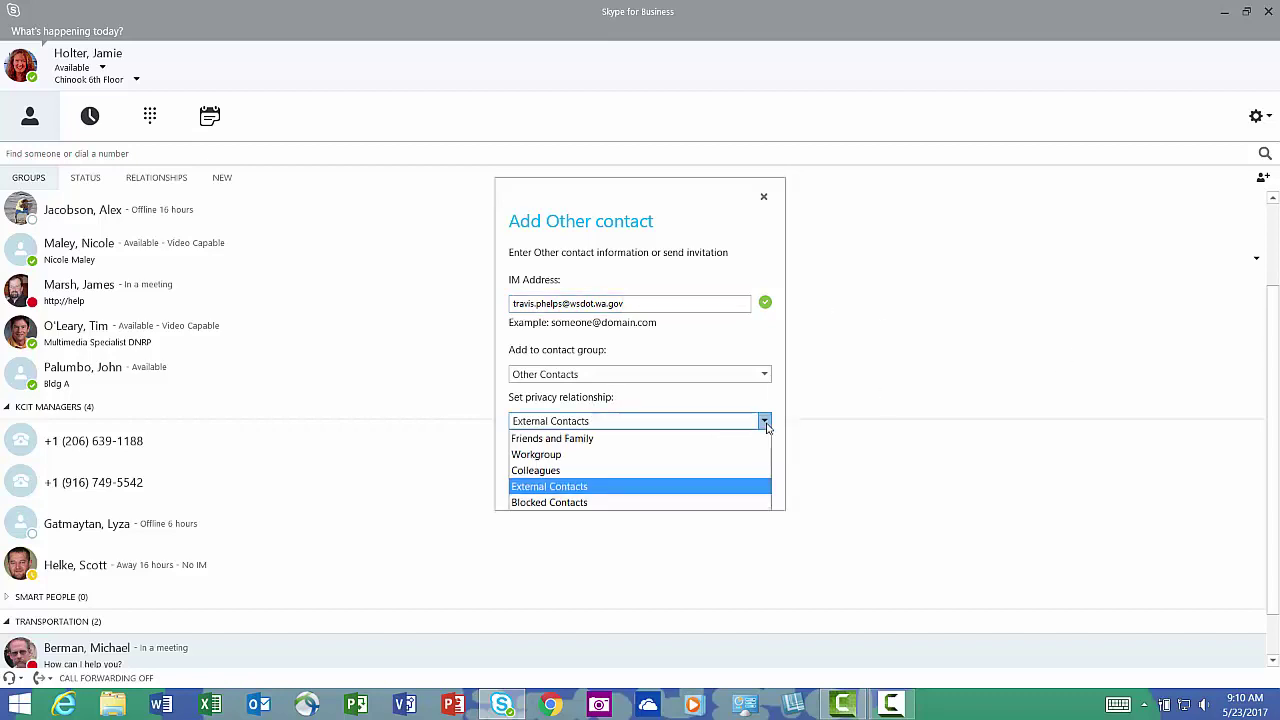
pyautogui.click(615, 488)
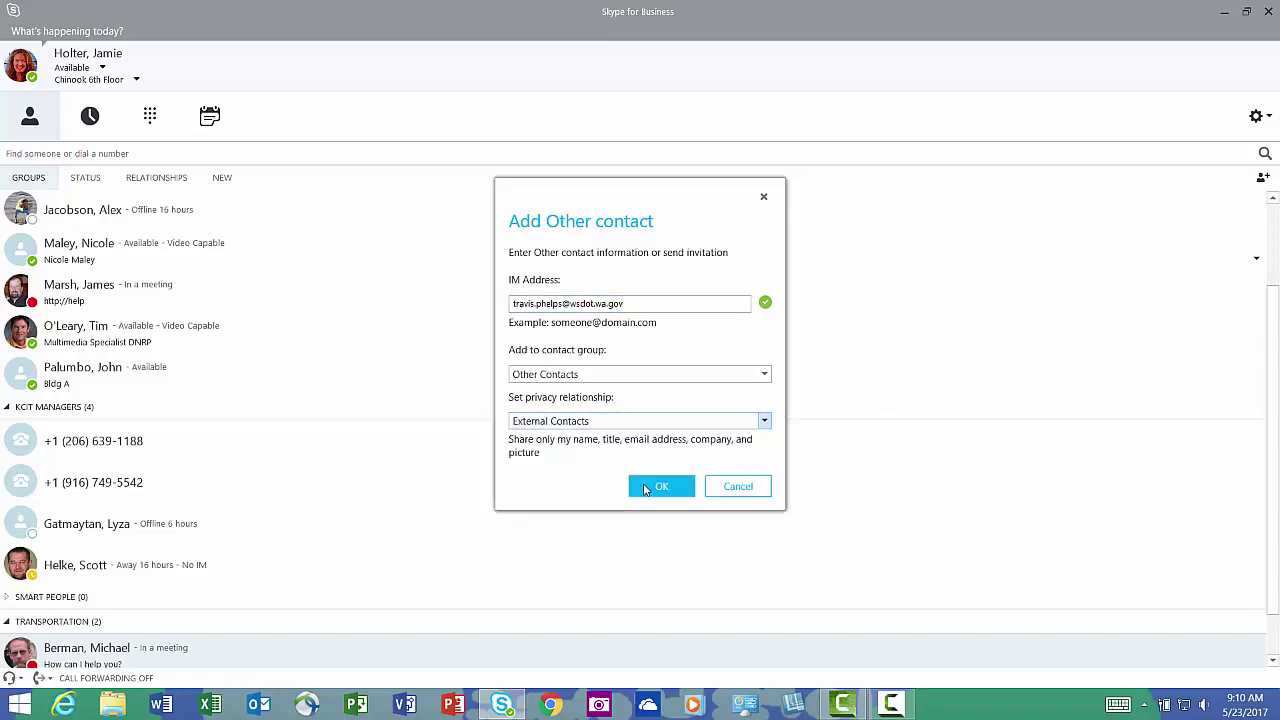
pyautogui.click(764, 374)
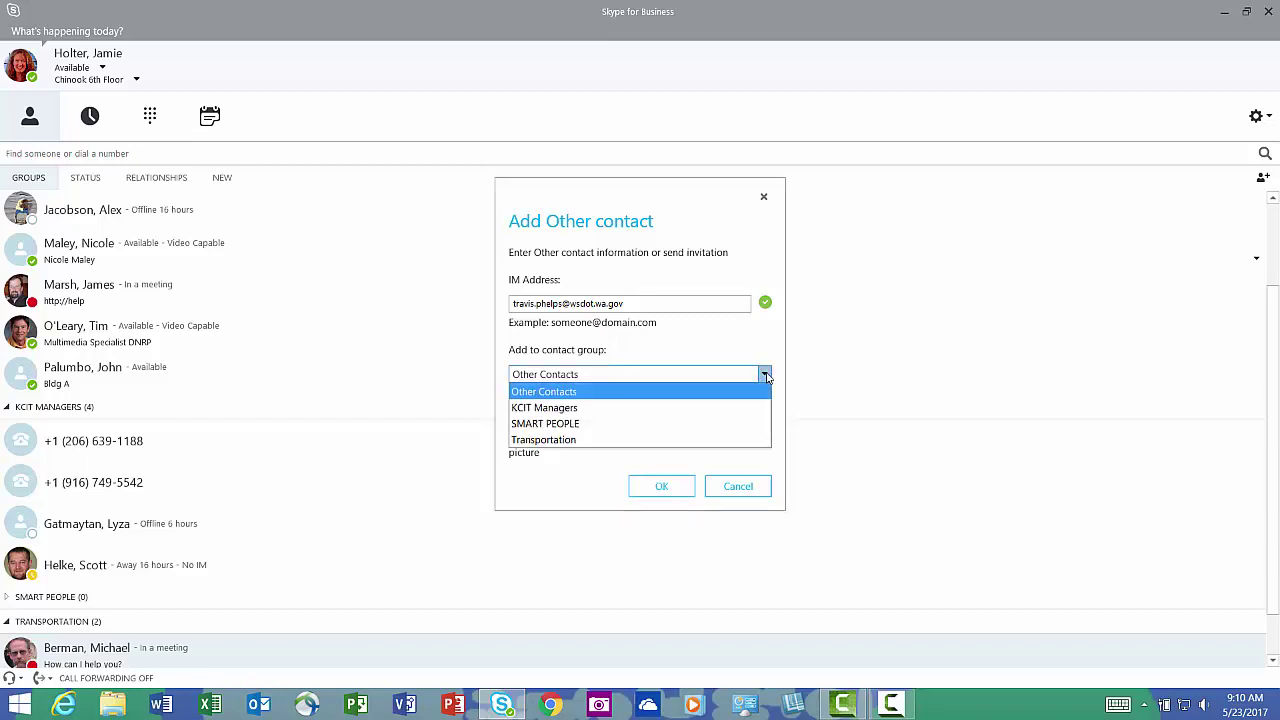
pyautogui.click(578, 442)
pyautogui.click(661, 487)
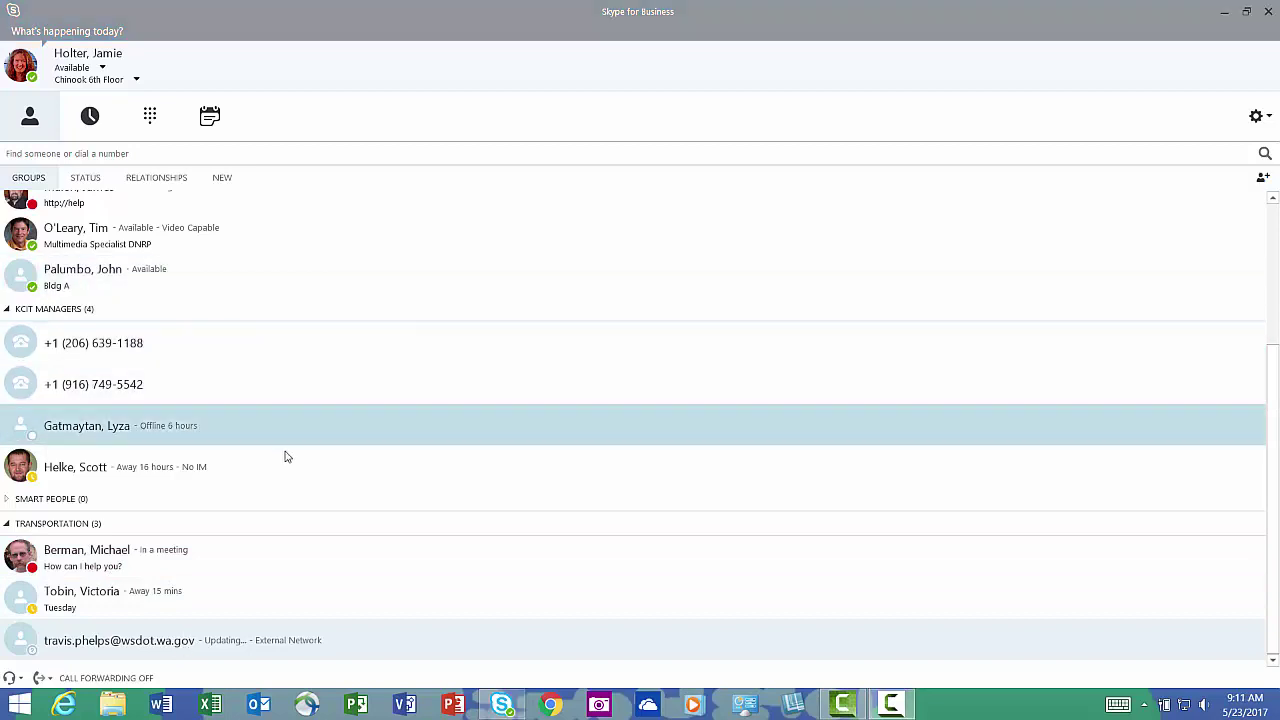
# Open the external contact's card for editing, then collapse the Transportation group.
pyautogui.rightClick(174, 645)
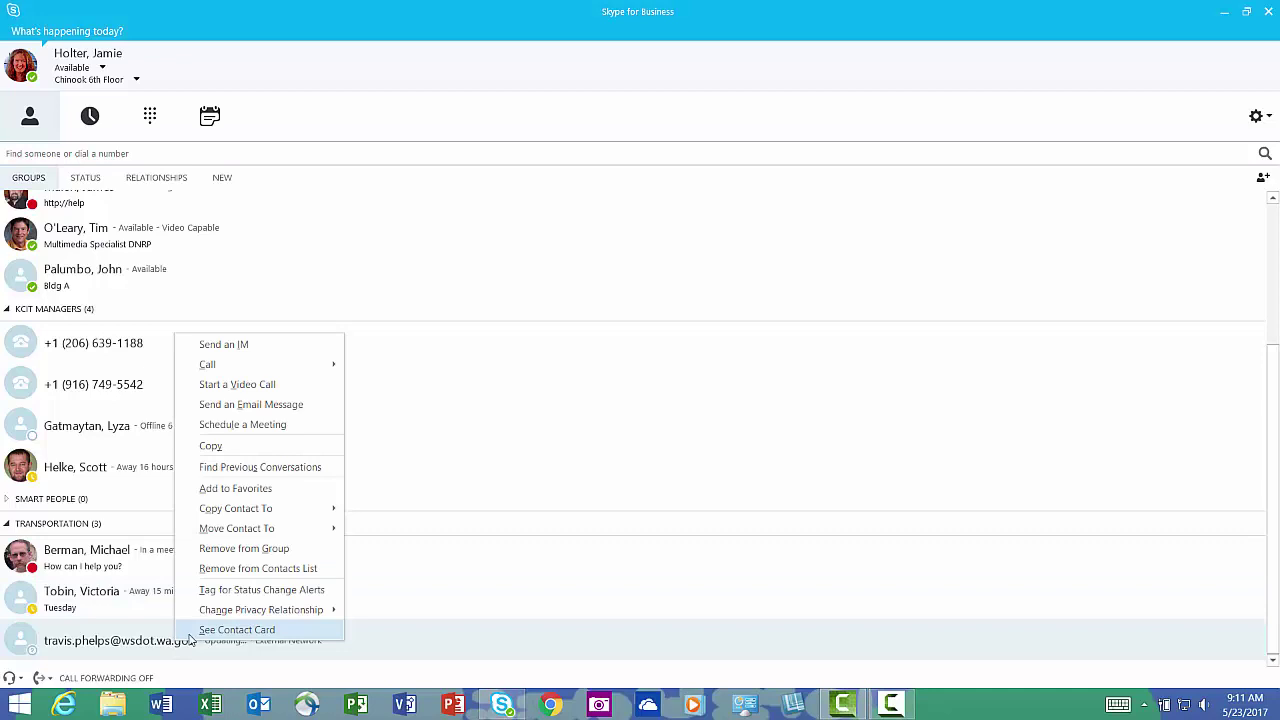
pyautogui.click(237, 630)
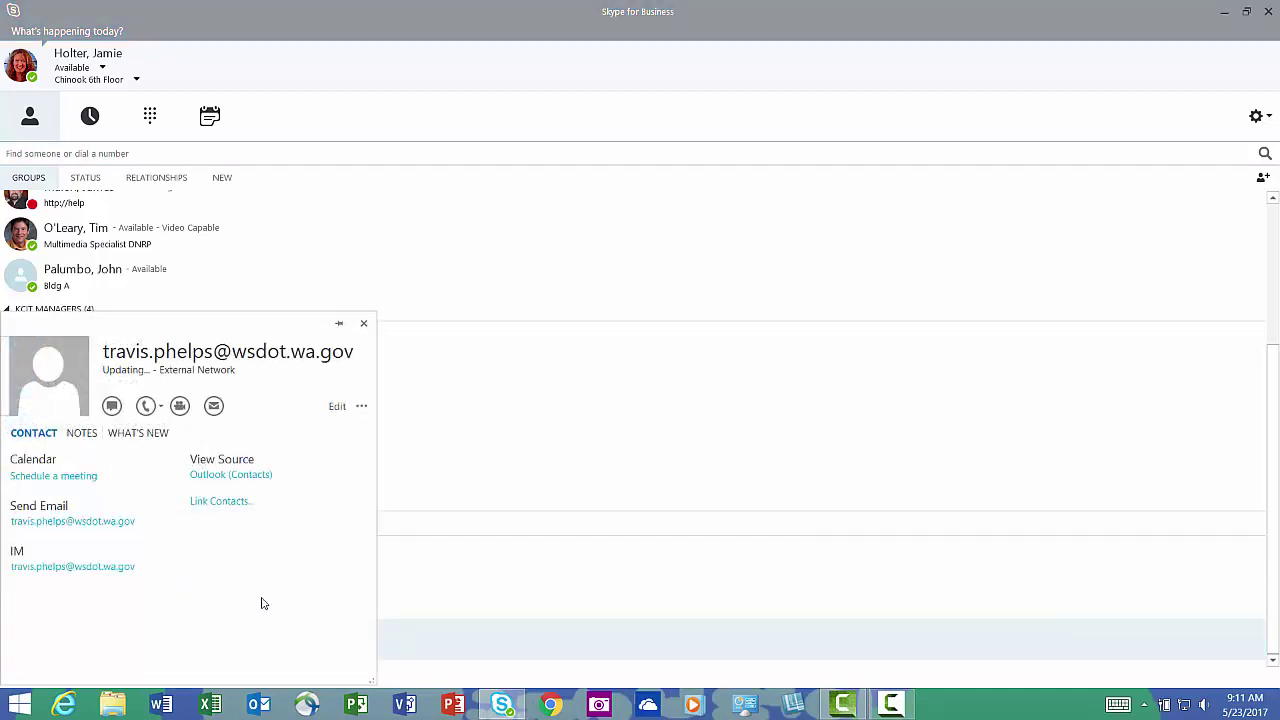
pyautogui.click(337, 410)
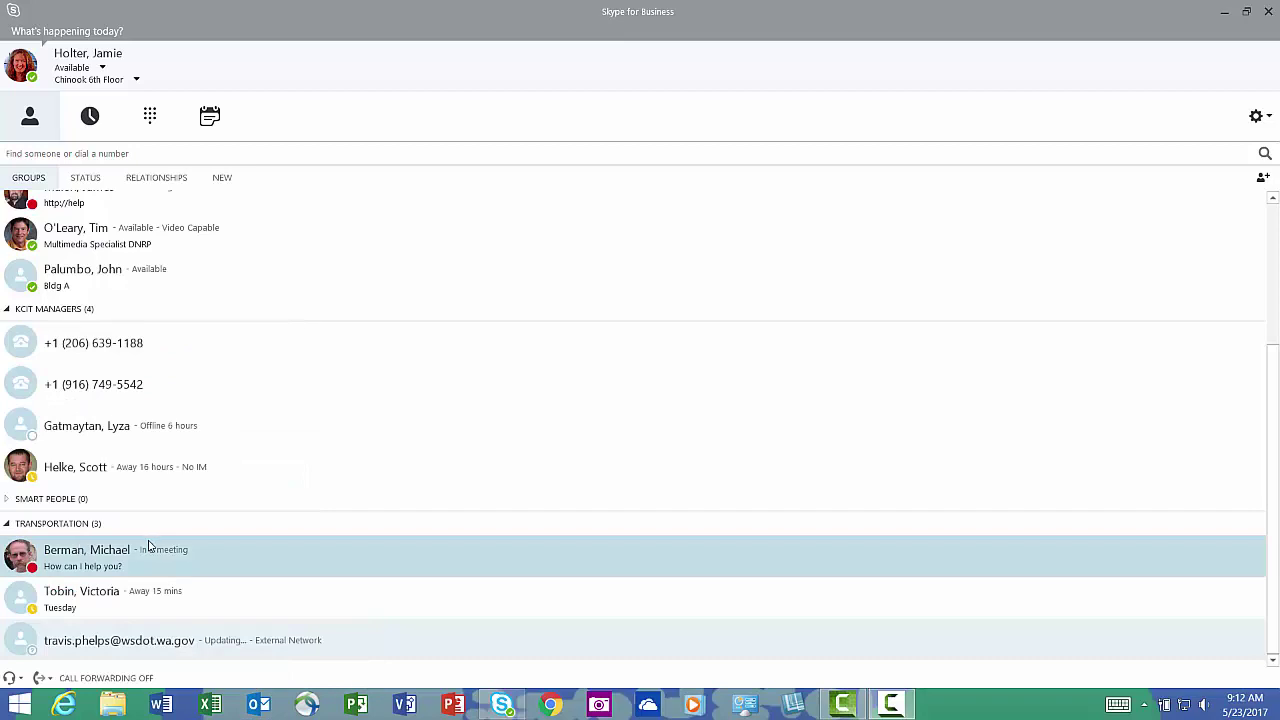
pyautogui.click(7, 525)
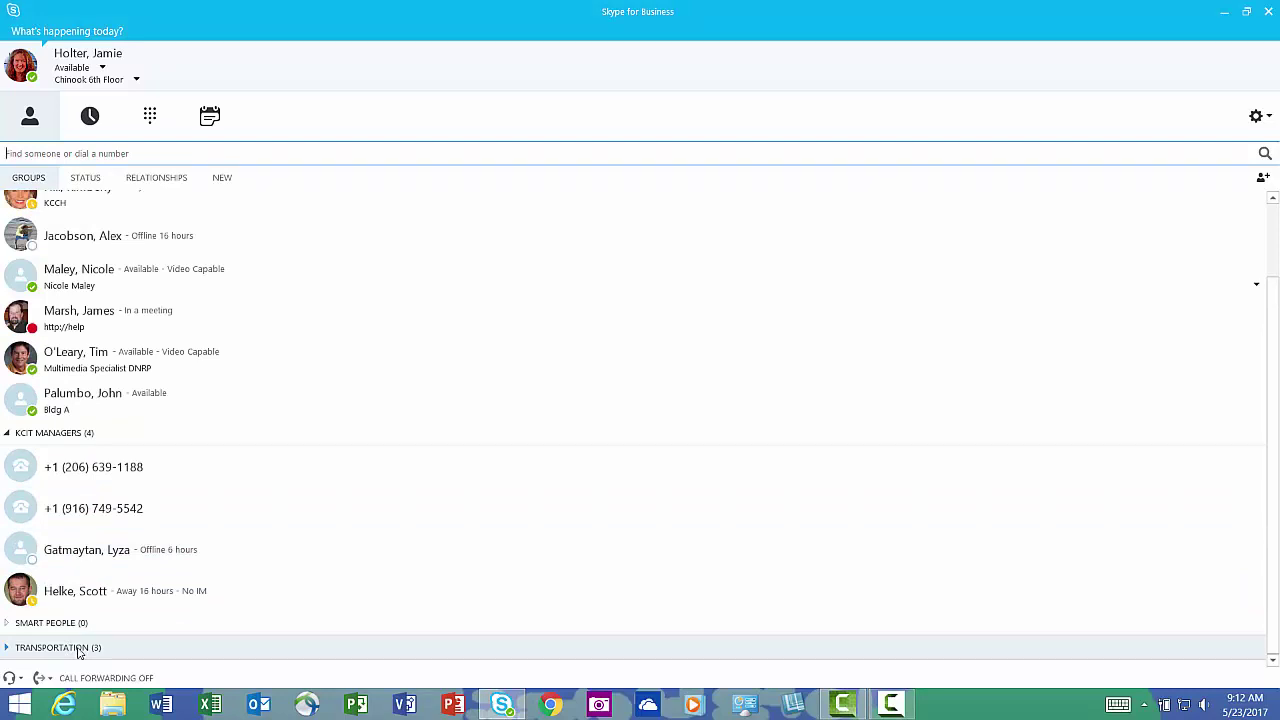
# Move the Transportation group up three places, past KCIT MANAGERS, to just below Team-Call Group.
pyautogui.rightClick(62, 648)
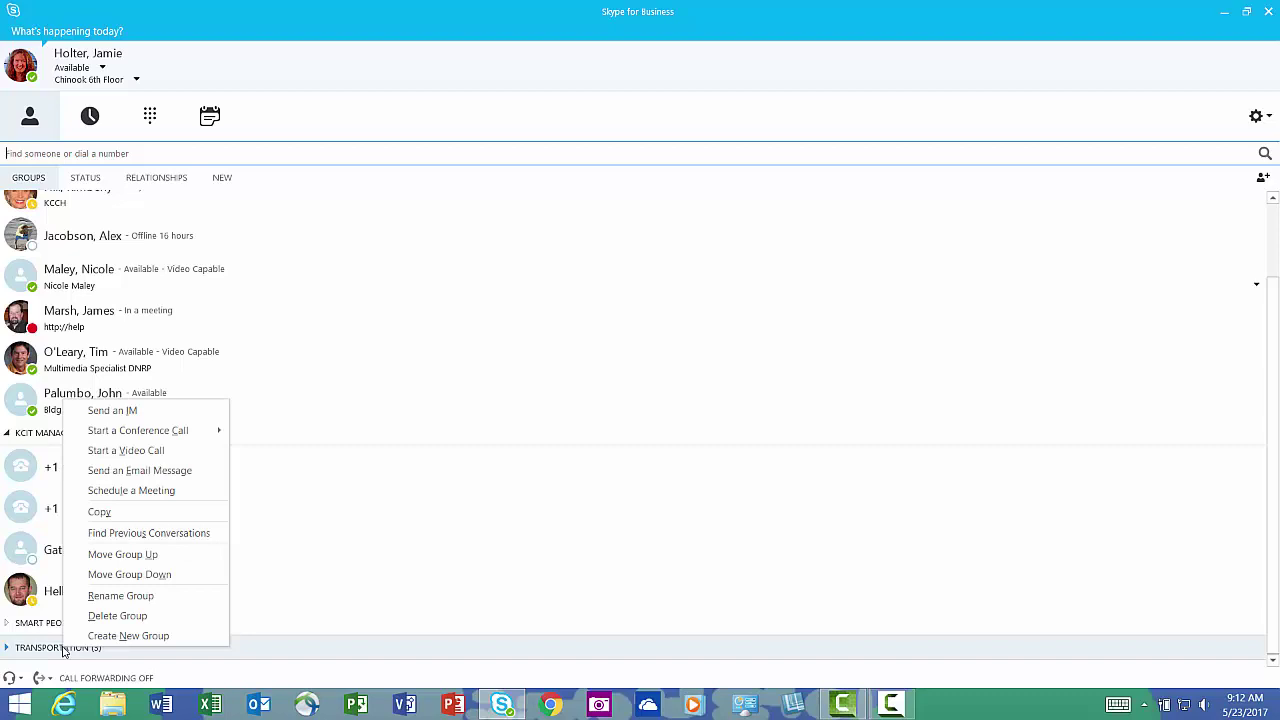
pyautogui.click(149, 555)
pyautogui.rightClick(72, 623)
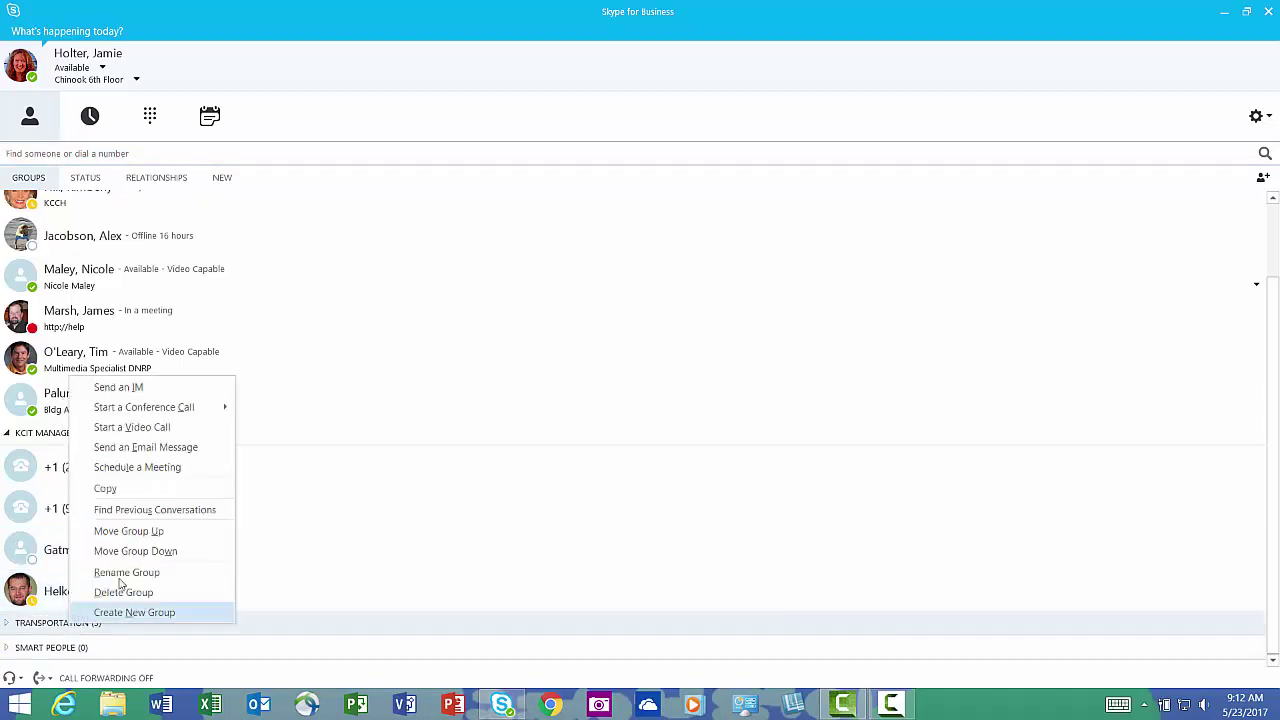
pyautogui.click(143, 533)
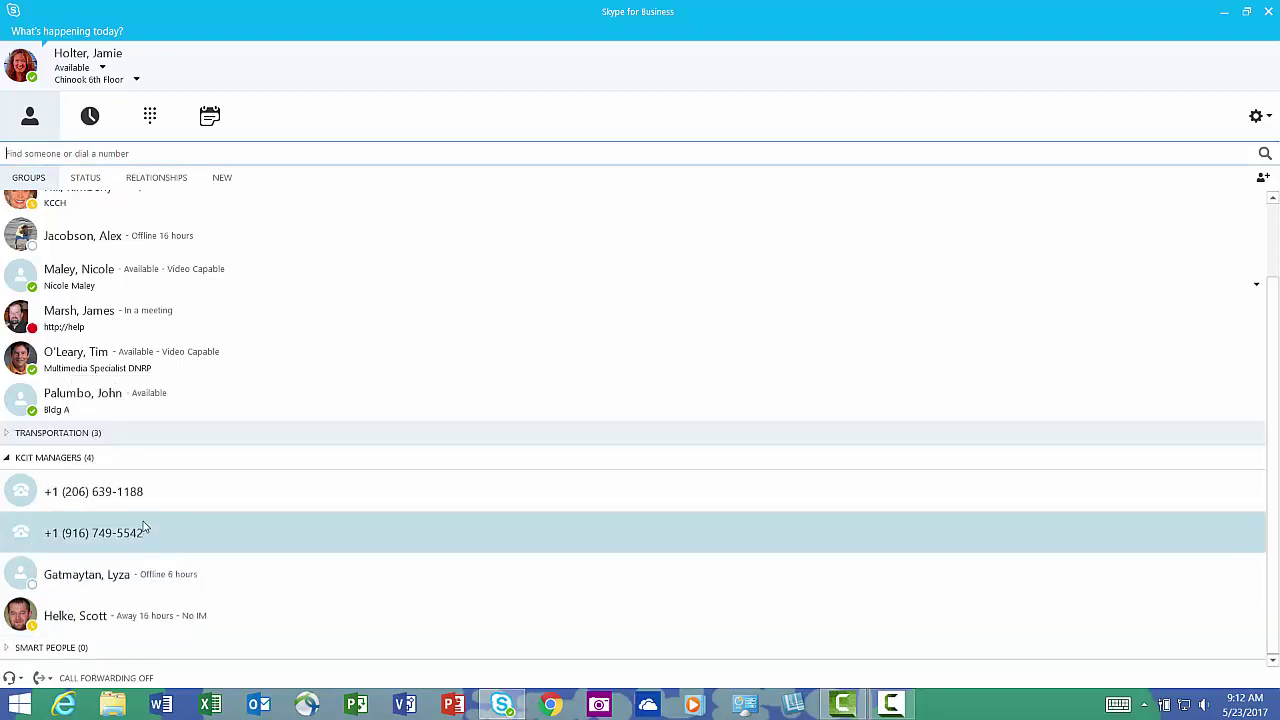
pyautogui.rightClick(67, 437)
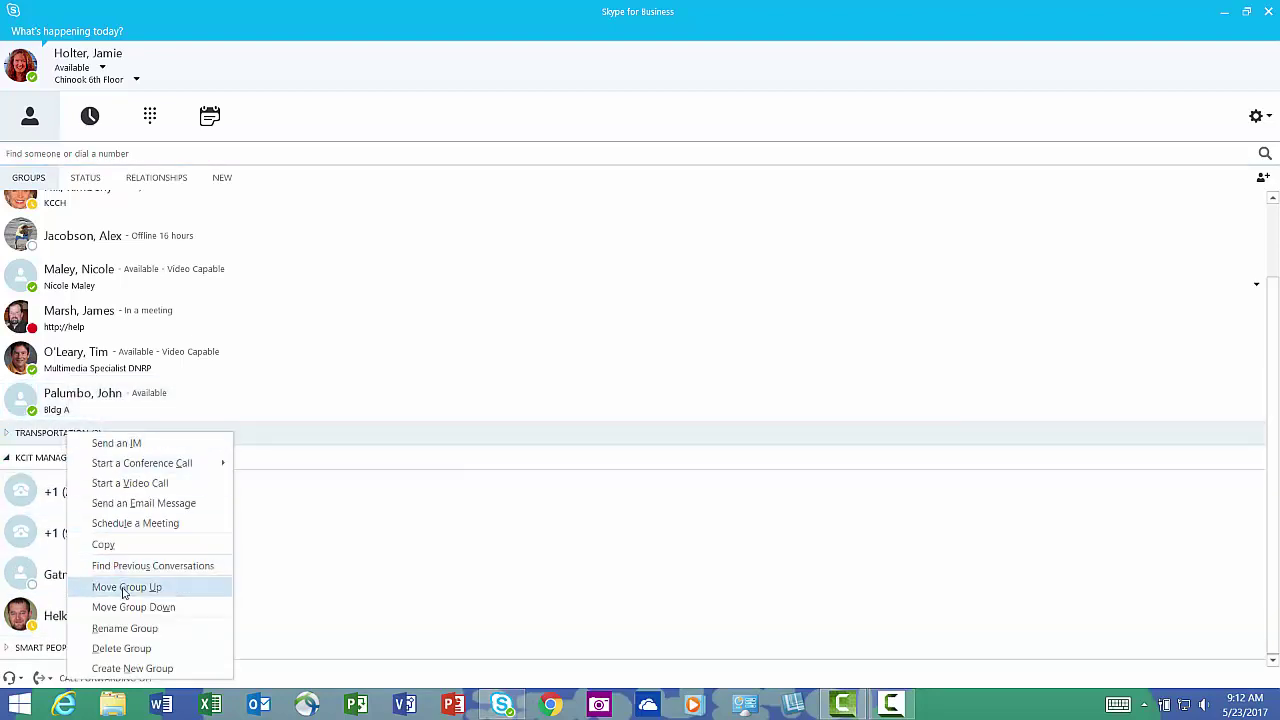
pyautogui.click(130, 586)
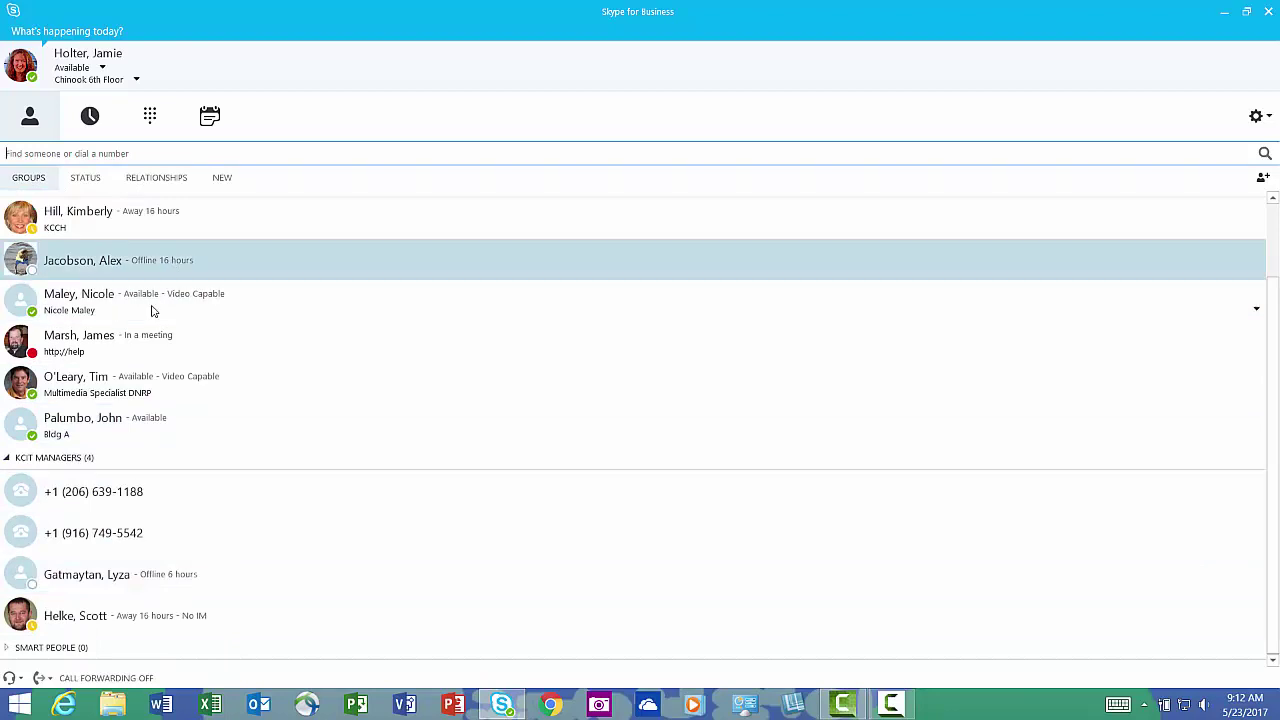
pyautogui.scroll(3, 170, 322)
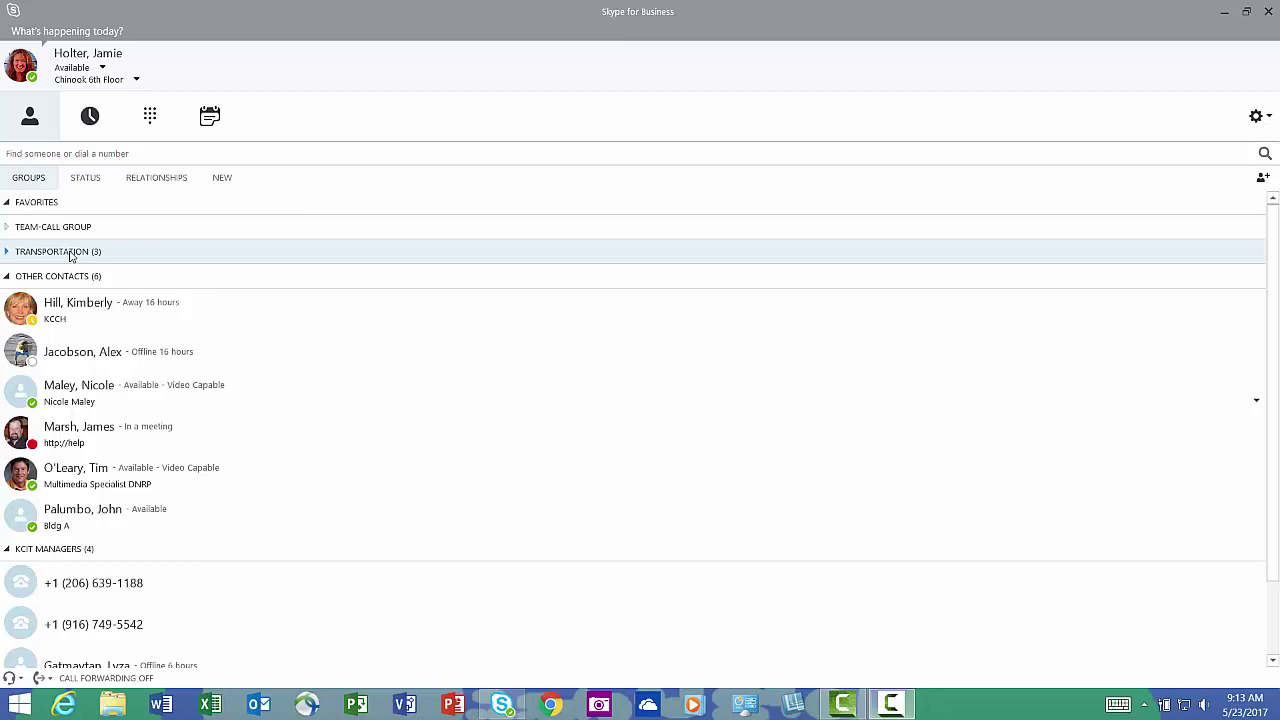
# Start a group IM with the Transportation group, then close the conversation.
pyautogui.rightClick(70, 256)
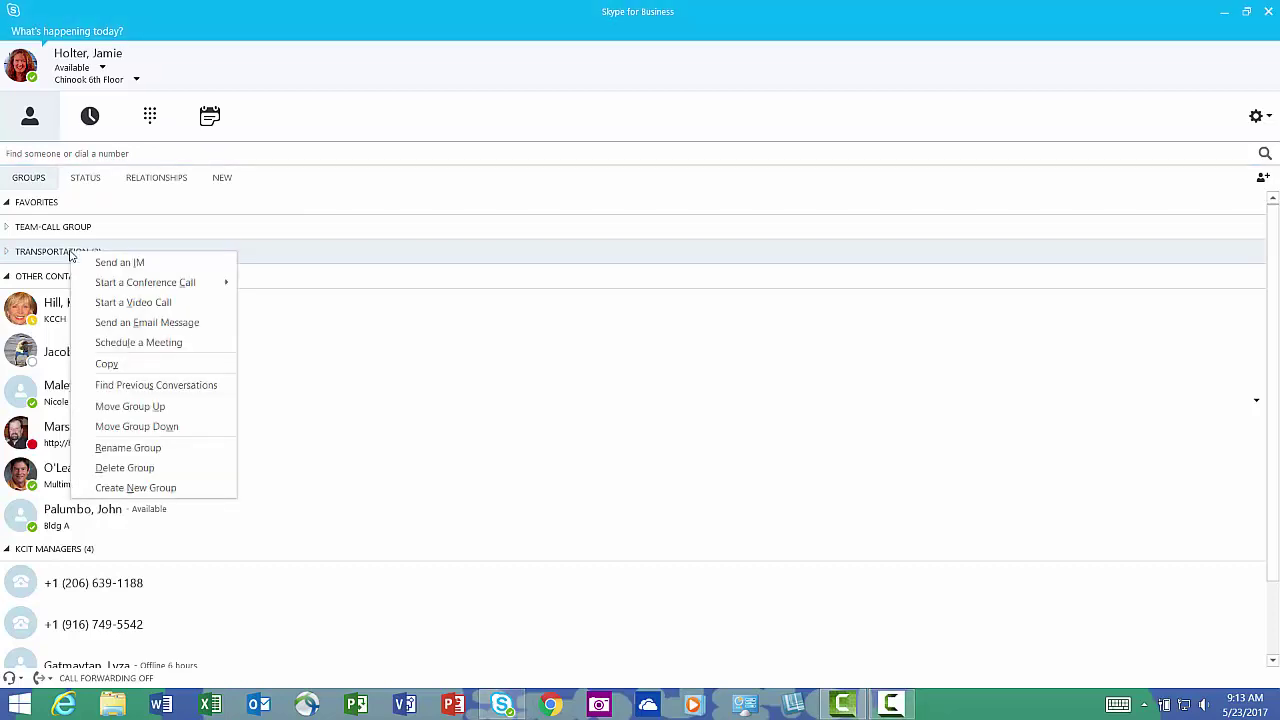
pyautogui.click(108, 262)
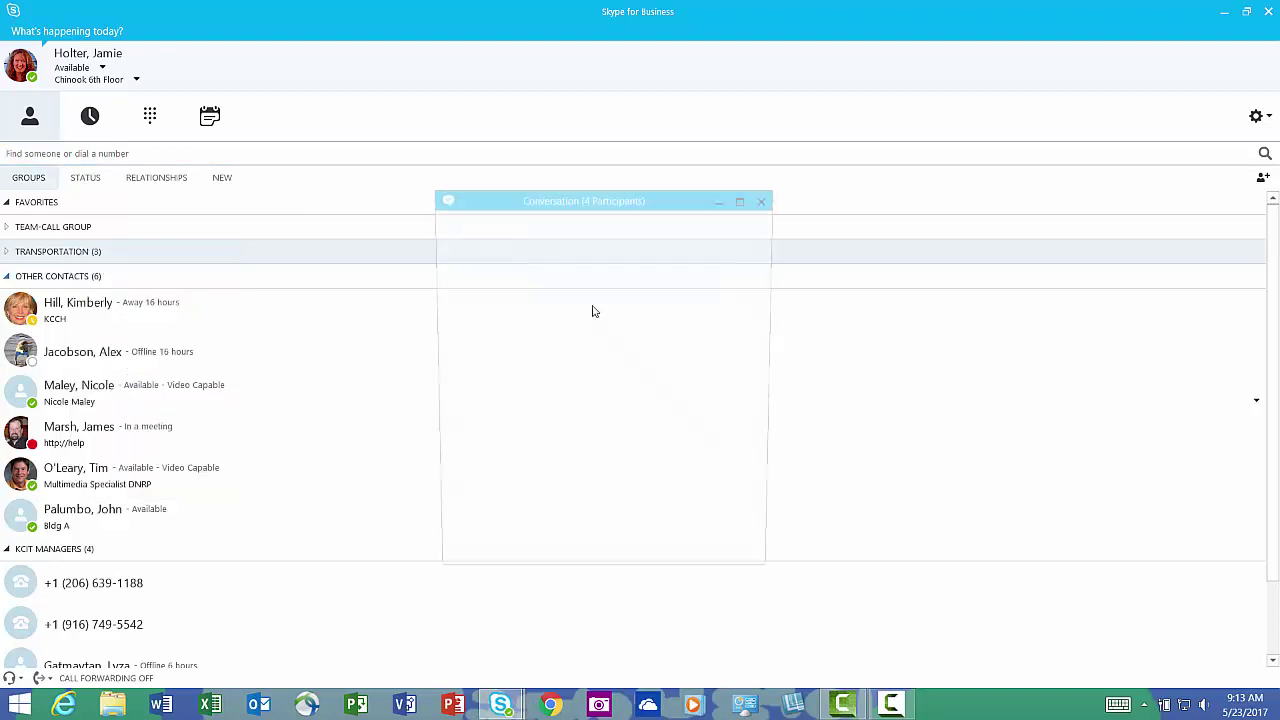
pyautogui.click(767, 200)
# Start a video call with the whole Transportation group, then leave the meeting.
pyautogui.rightClick(86, 257)
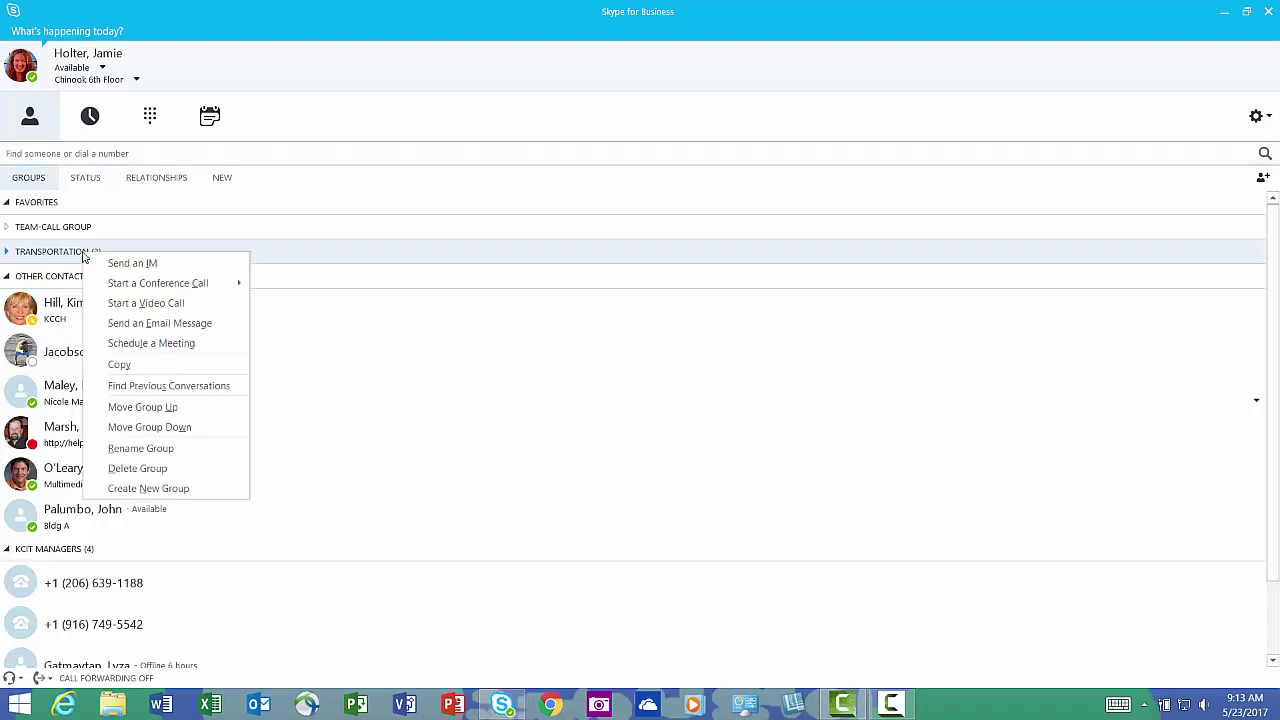
pyautogui.click(127, 305)
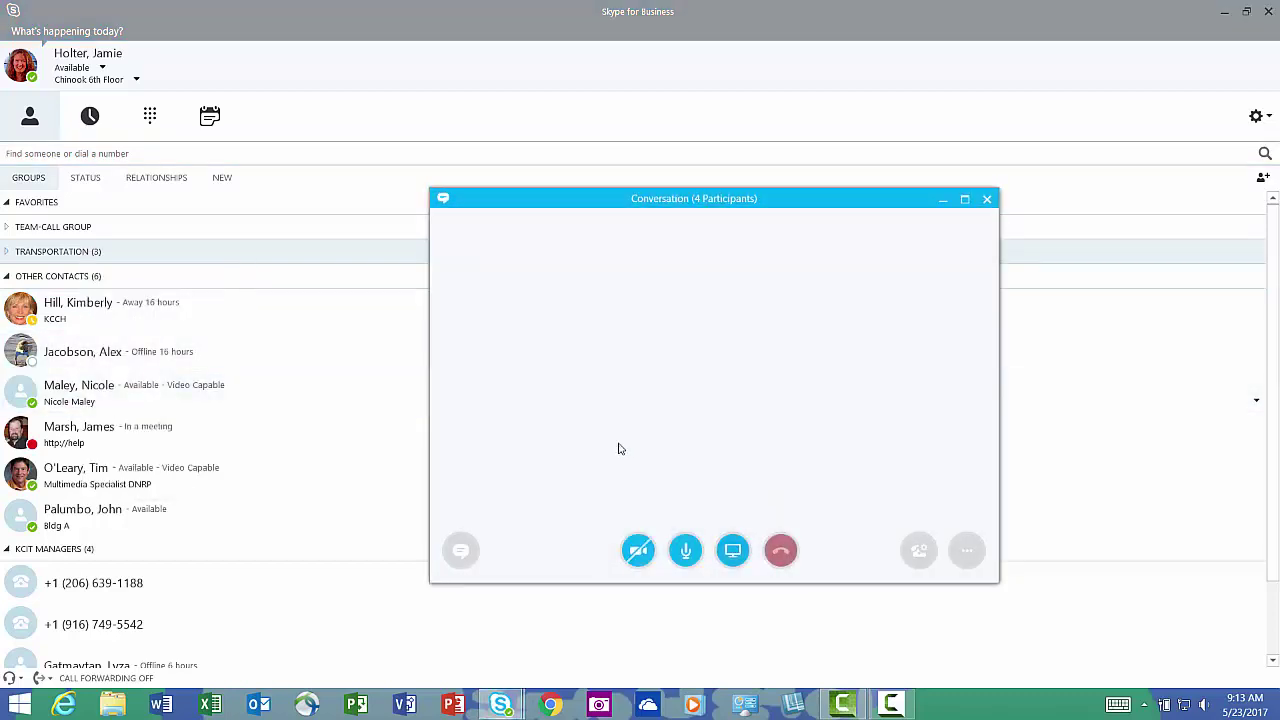
pyautogui.click(988, 200)
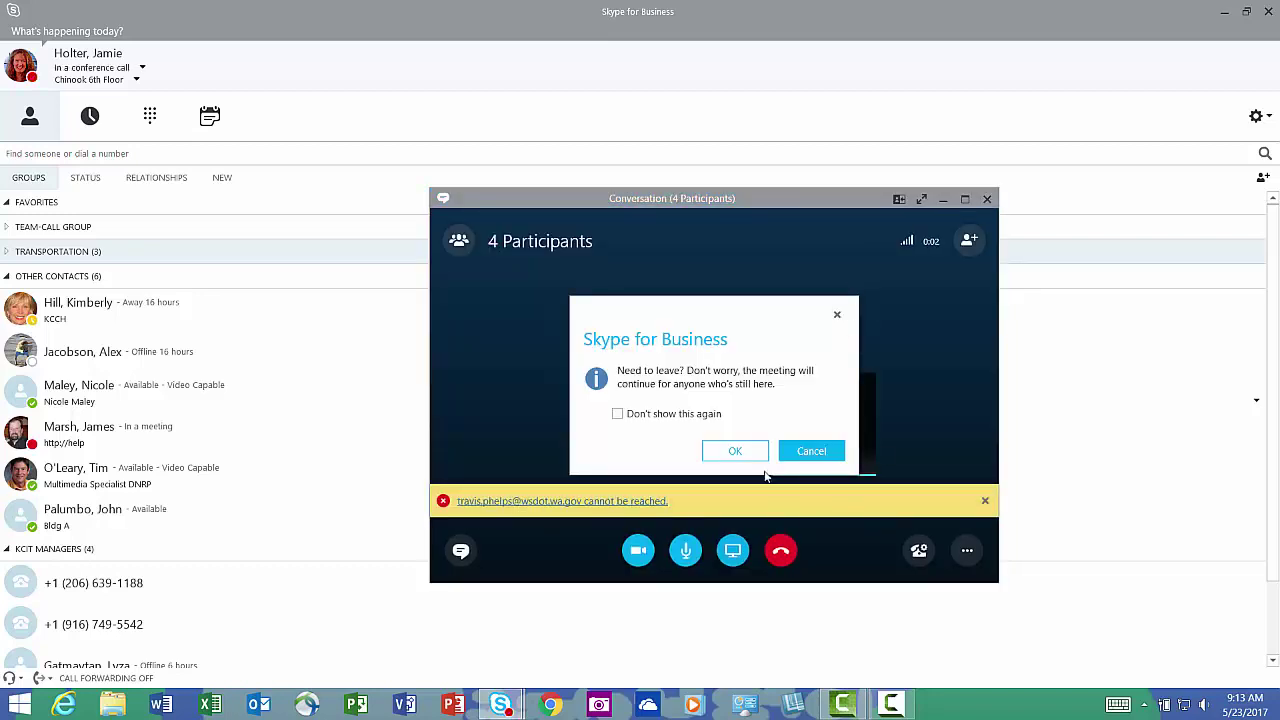
pyautogui.click(733, 452)
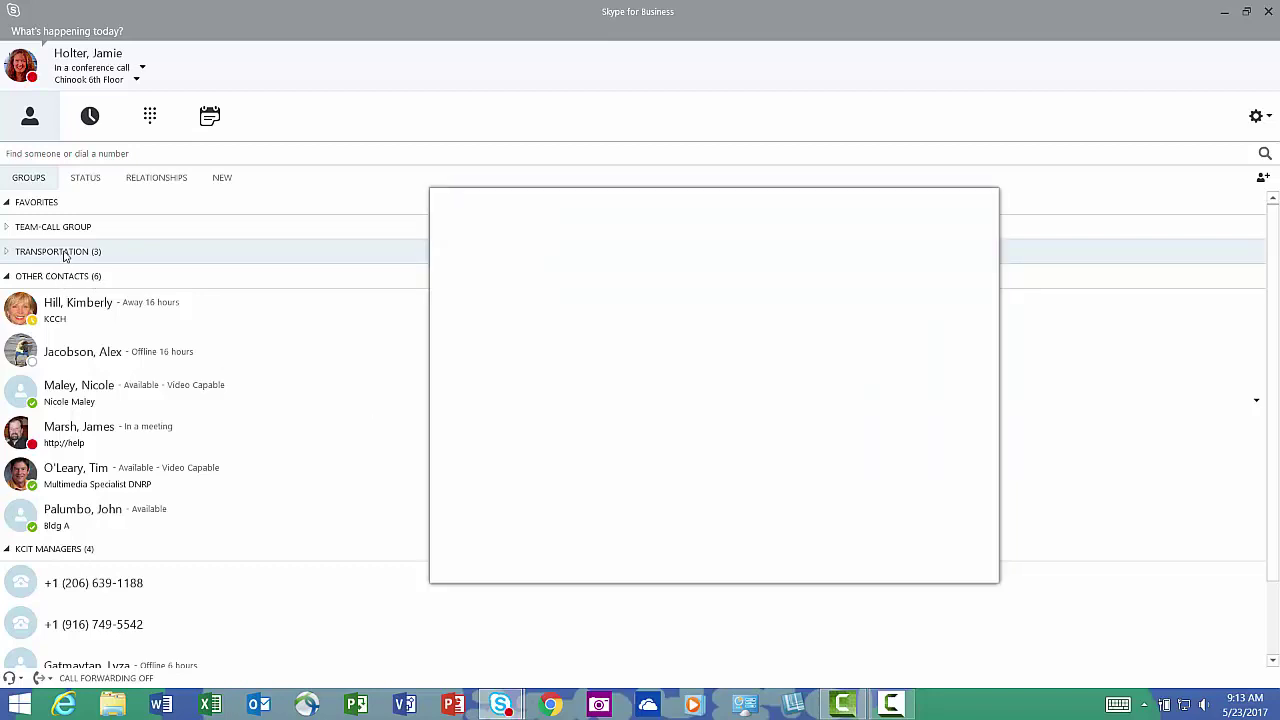
pyautogui.rightClick(66, 251)
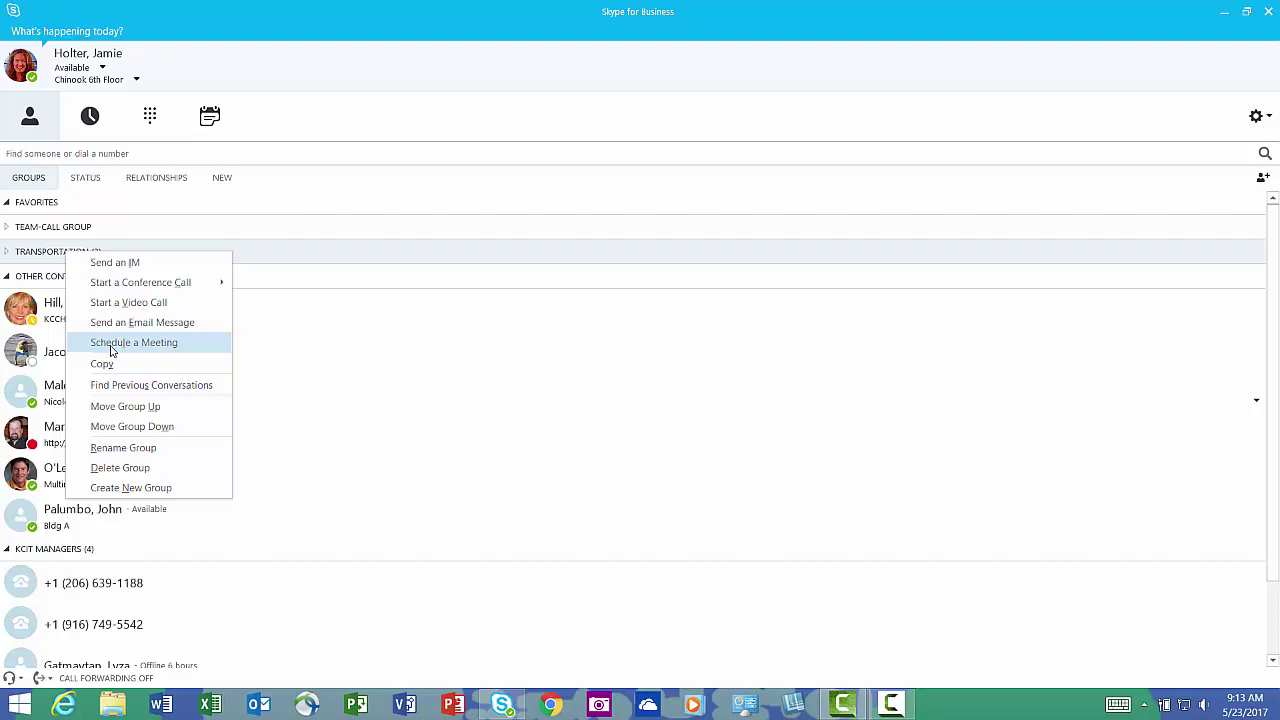
pyautogui.moveTo(132, 287)
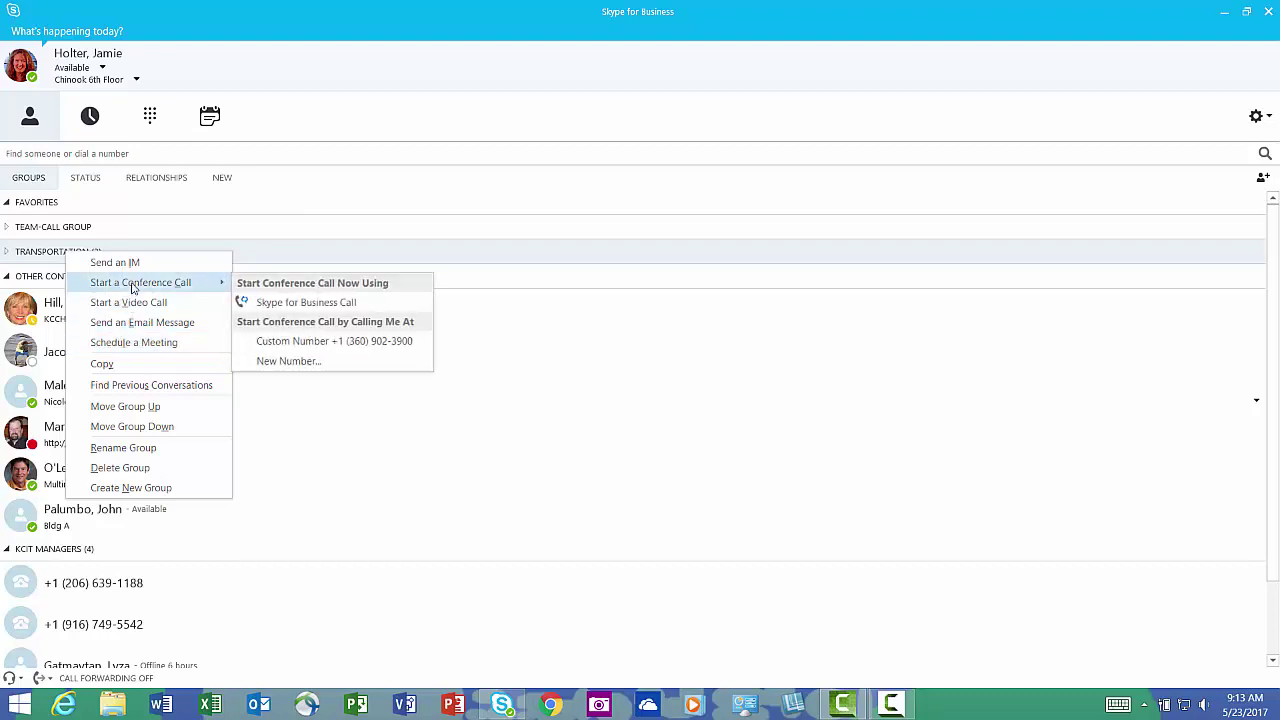
pyautogui.click(405, 411)
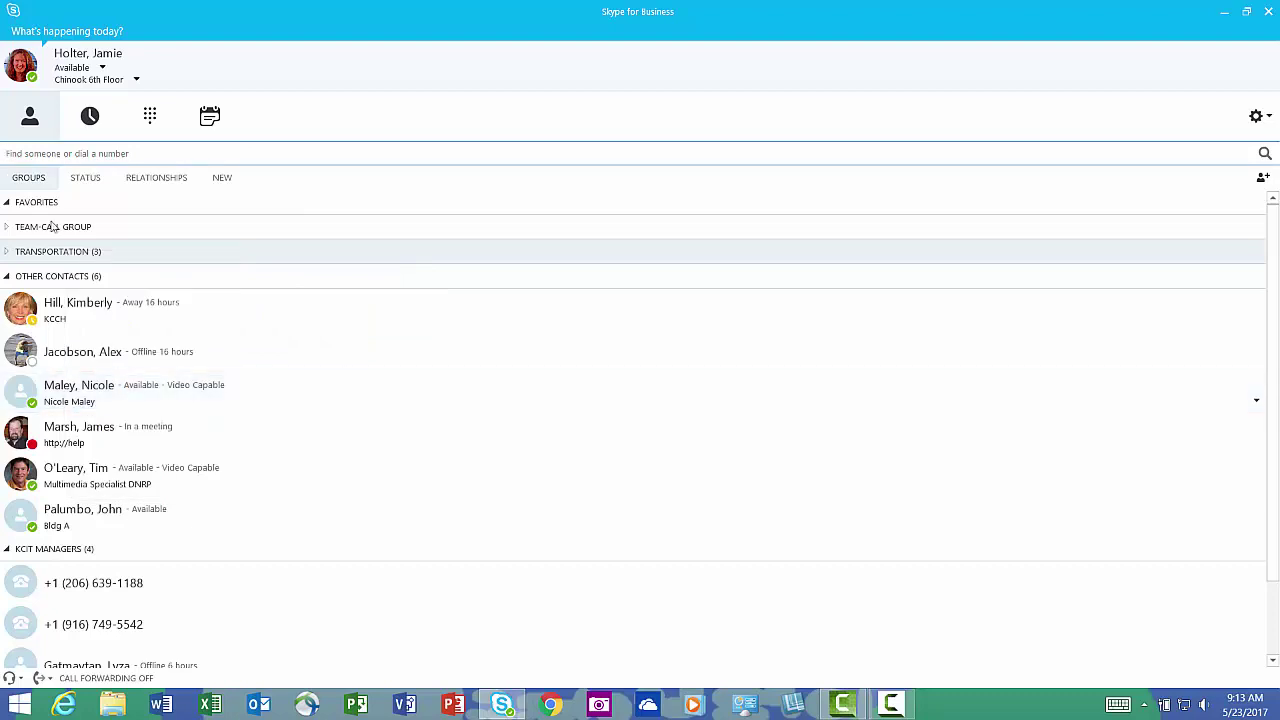